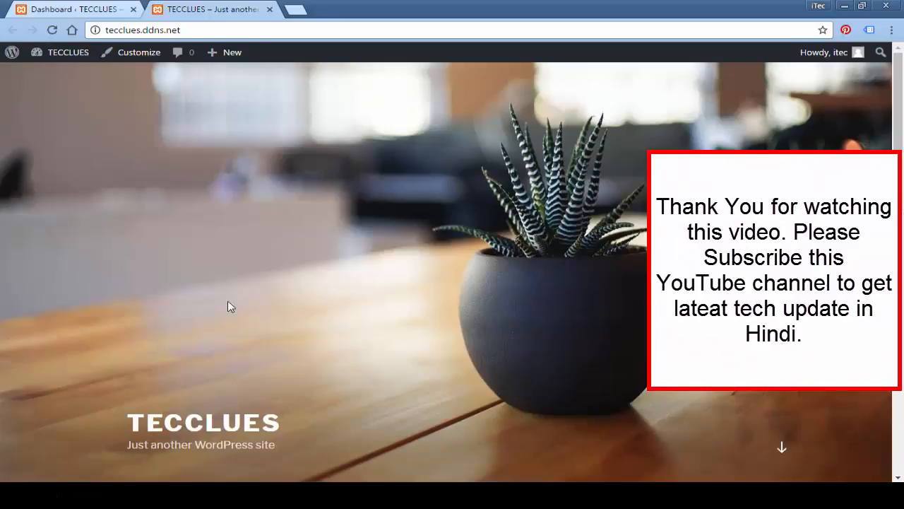
Step: Look over the TECCLUES front page, then switch back to the admin Dashboard tab
{"action": "scroll", "coordinate": [331, 243], "scroll_direction": "down", "scroll_amount": 3}
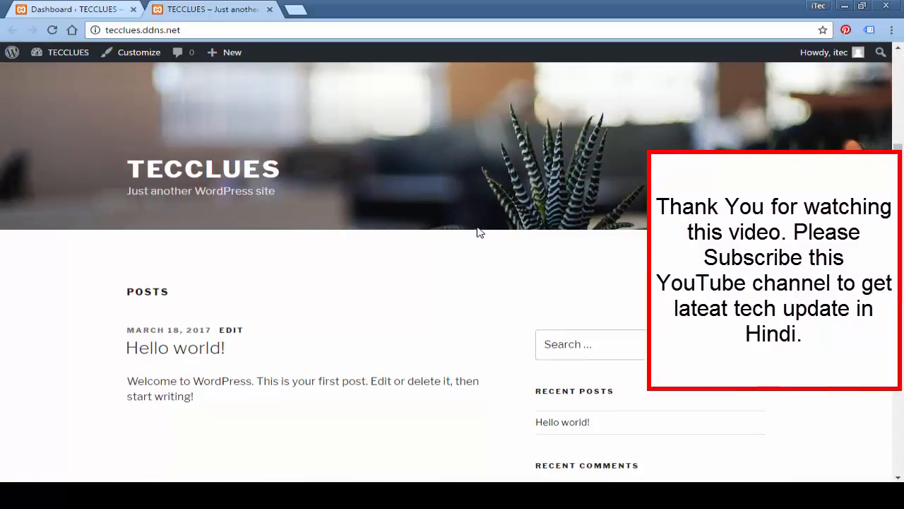
{"action": "scroll", "coordinate": [484, 234], "scroll_direction": "up", "scroll_amount": 3}
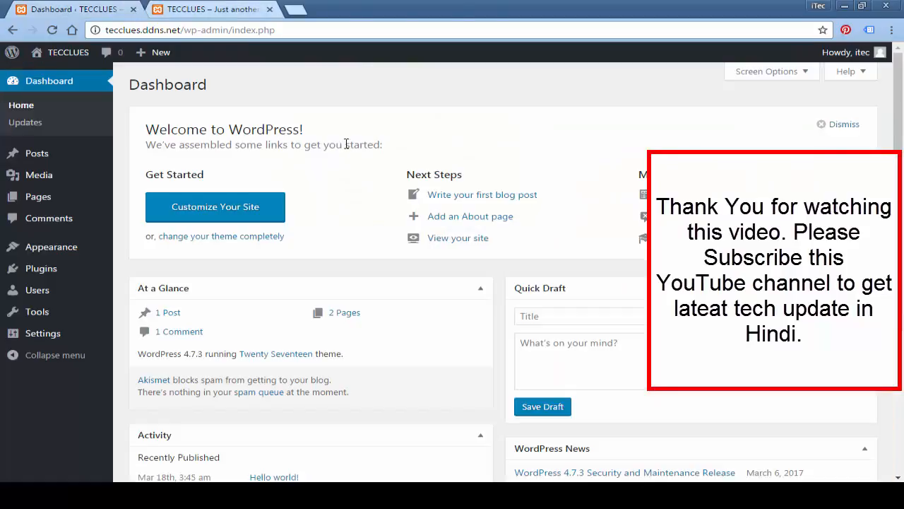
{"action": "left_click", "coordinate": [71, 11]}
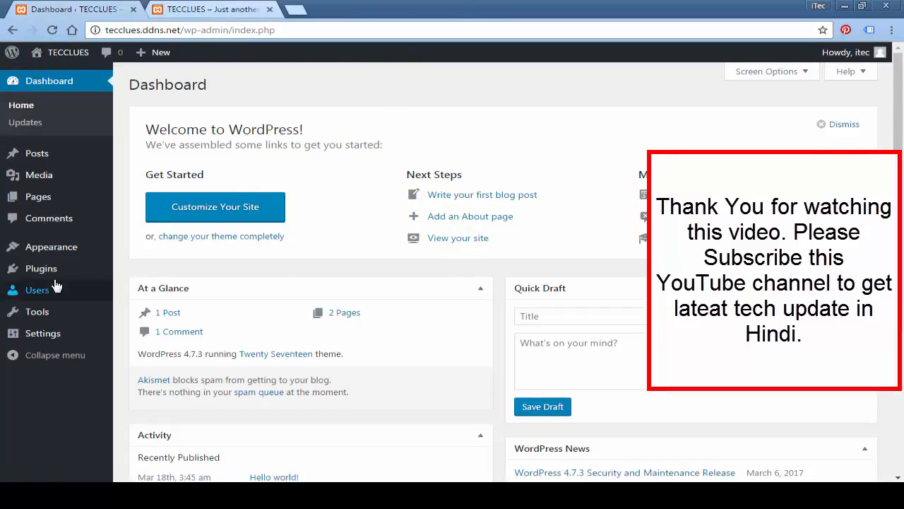
Step: From the Plugins page, launch 'Set up your Akismet account' from the green banner
{"action": "mouse_move", "coordinate": [32, 272]}
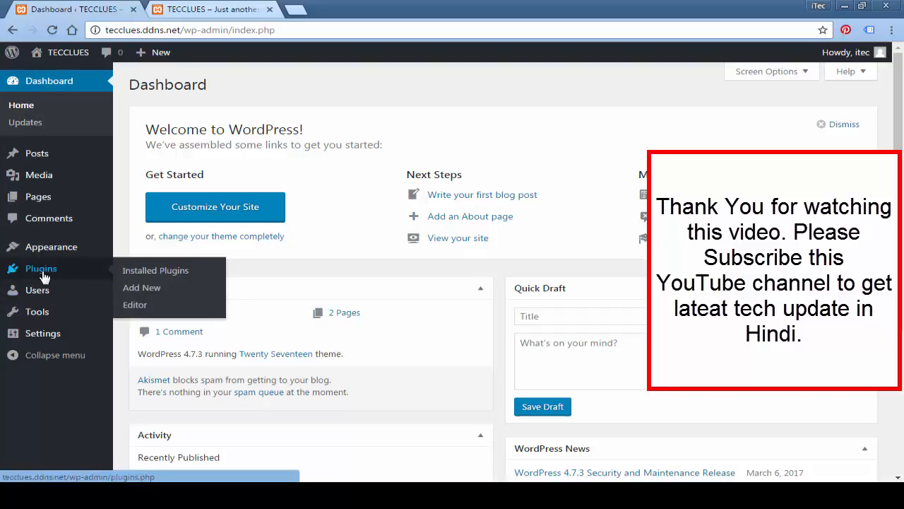
{"action": "left_click", "coordinate": [42, 272]}
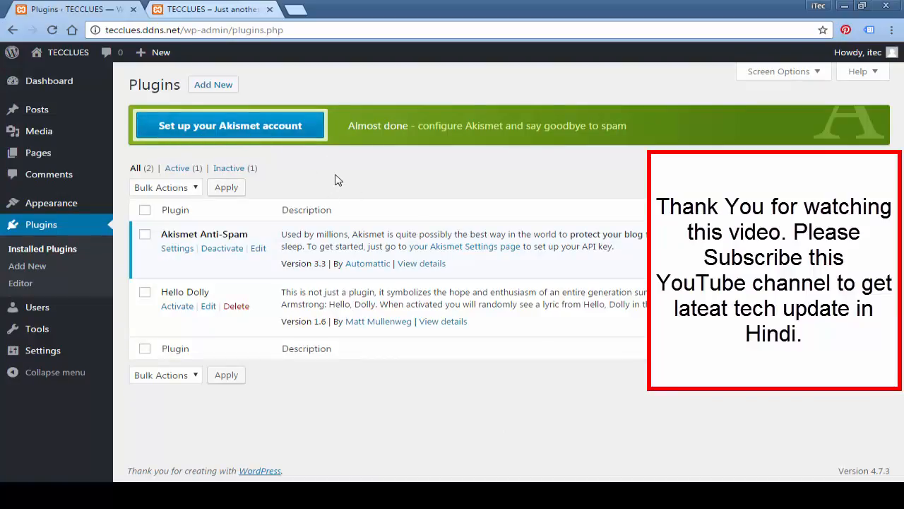
{"action": "left_click", "coordinate": [275, 132]}
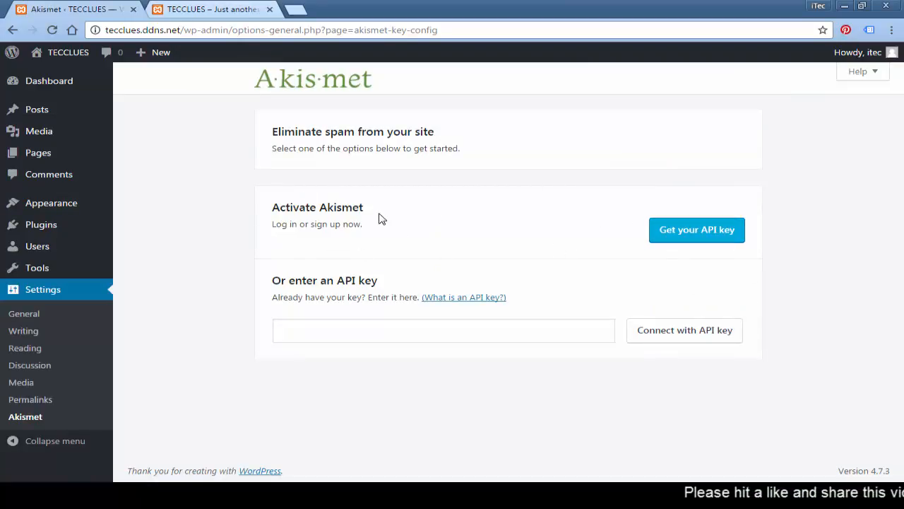
Step: Follow 'Get your API key' to the Akismet for WordPress page on akismet.com and review it
{"action": "left_click", "coordinate": [681, 239]}
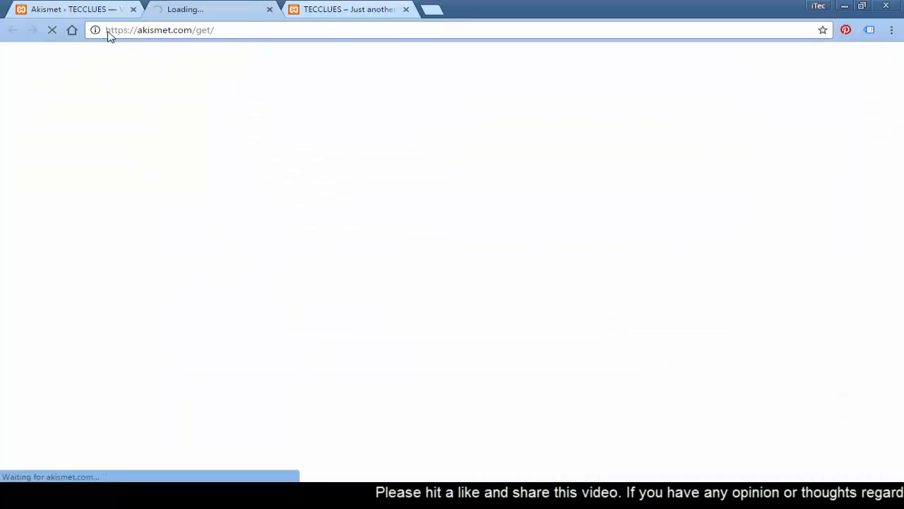
{"action": "left_click_drag", "start_coordinate": [107, 33], "coordinate": [170, 43]}
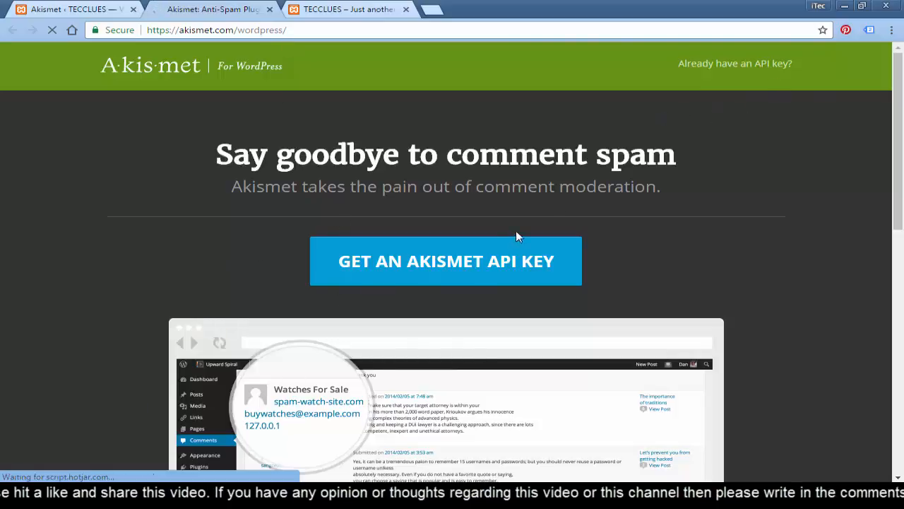
{"action": "scroll", "coordinate": [518, 235], "scroll_direction": "down", "scroll_amount": 10}
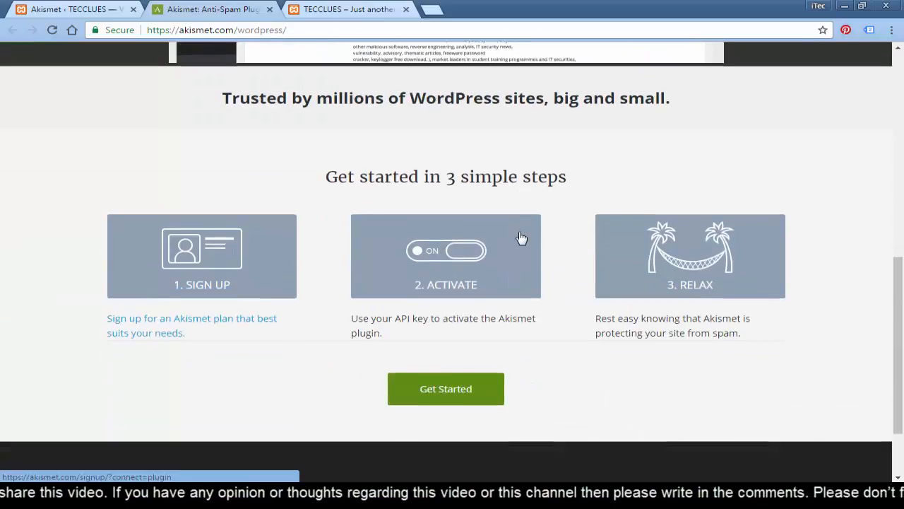
{"action": "scroll", "coordinate": [456, 327], "scroll_direction": "up", "scroll_amount": 10}
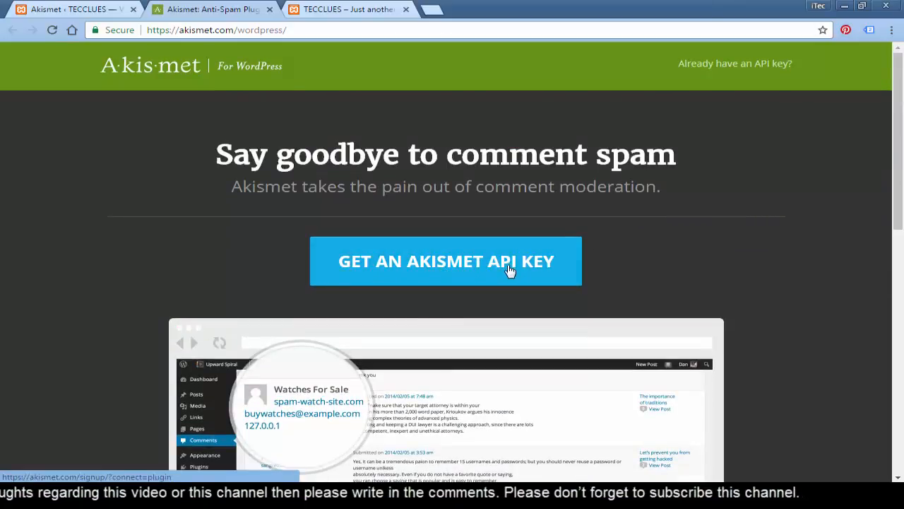
Step: Start the Akismet API key signup, then choose 'I already have a WordPress.com account!' instead
{"action": "left_click", "coordinate": [460, 266]}
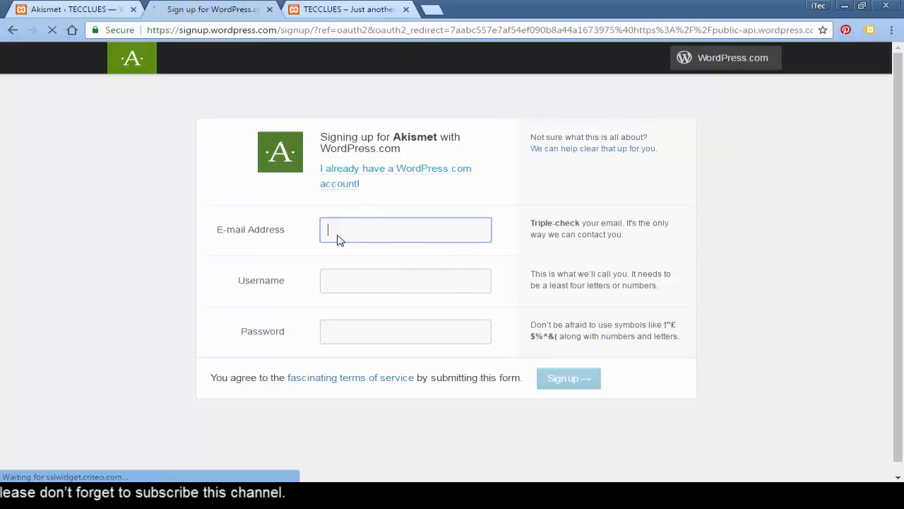
{"action": "left_click", "coordinate": [347, 278]}
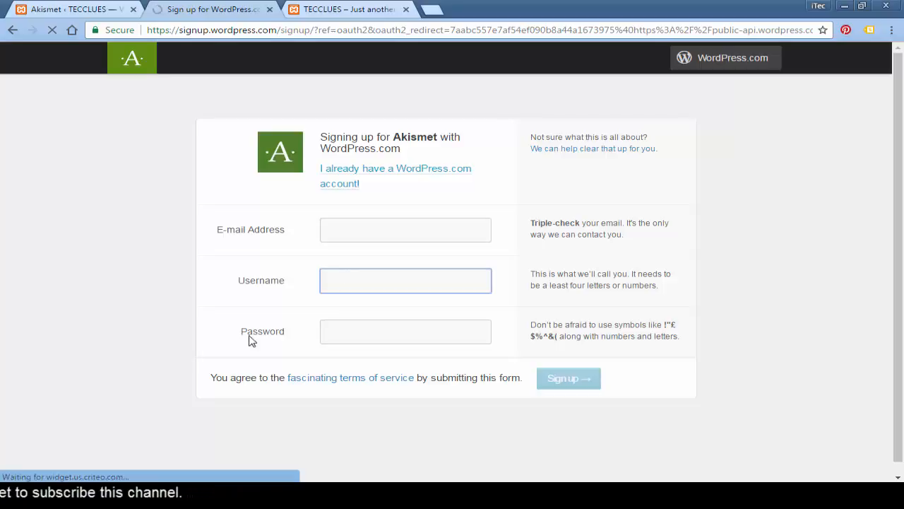
{"action": "left_click", "coordinate": [385, 340]}
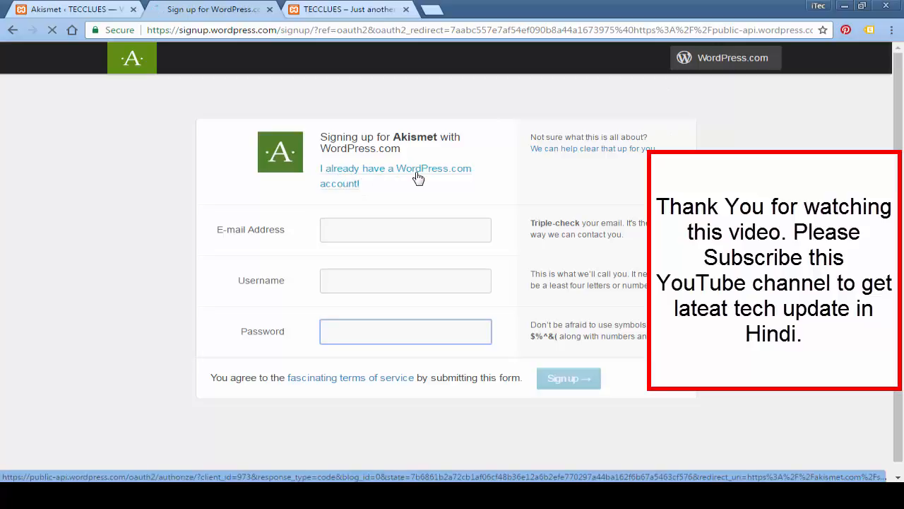
{"action": "left_click", "coordinate": [356, 174]}
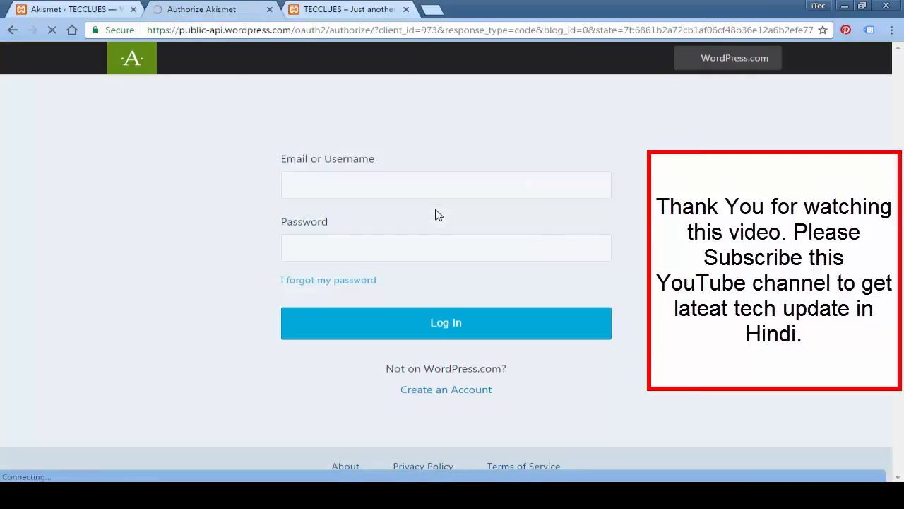
Step: Log in to WordPress.com with the account e-mail and password to see Akismet's Basic, Plus and Premium plans
{"action": "left_click", "coordinate": [325, 190]}
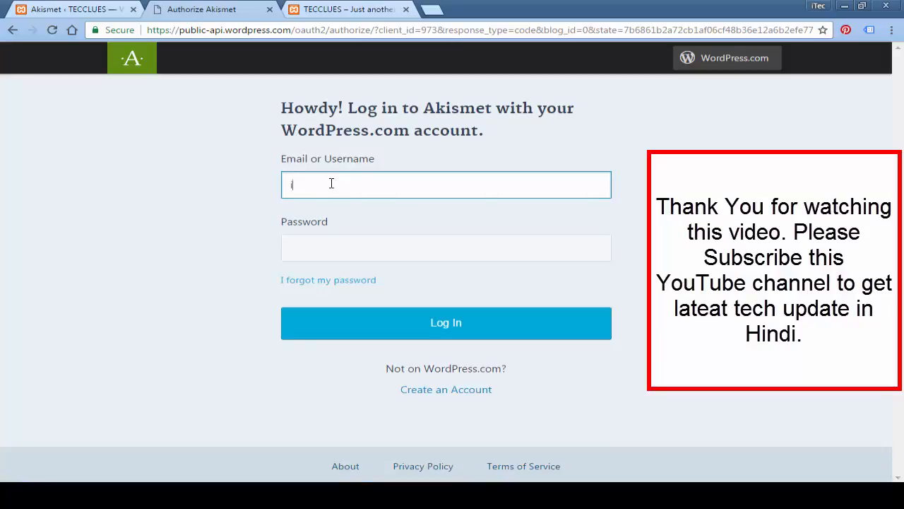
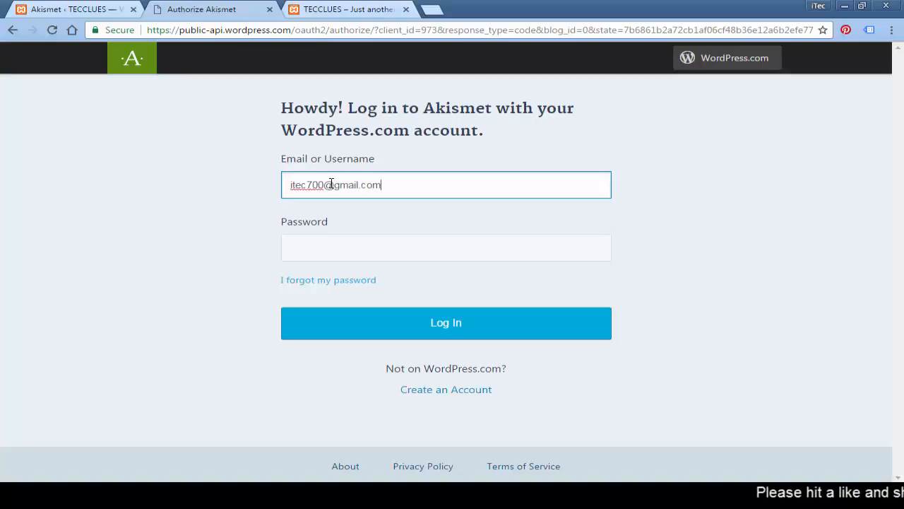
{"action": "key", "text": "Tab"}
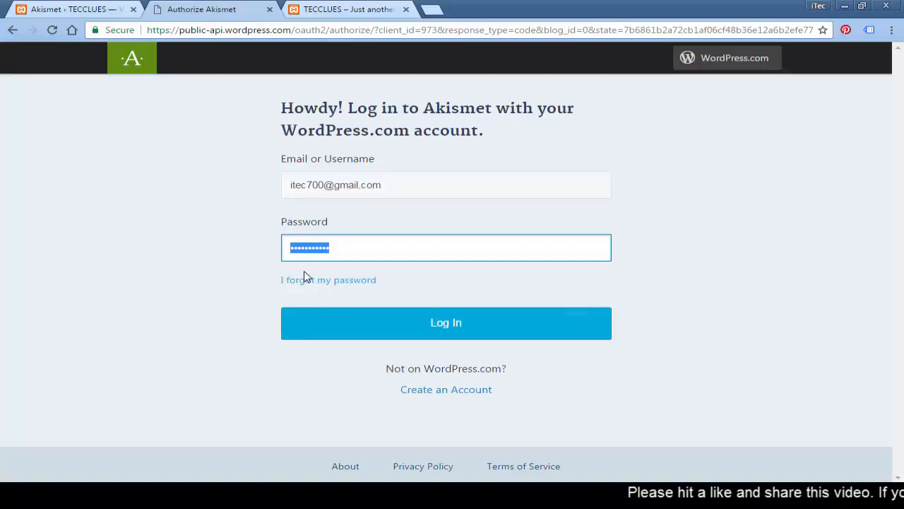
{"action": "left_click", "coordinate": [352, 252]}
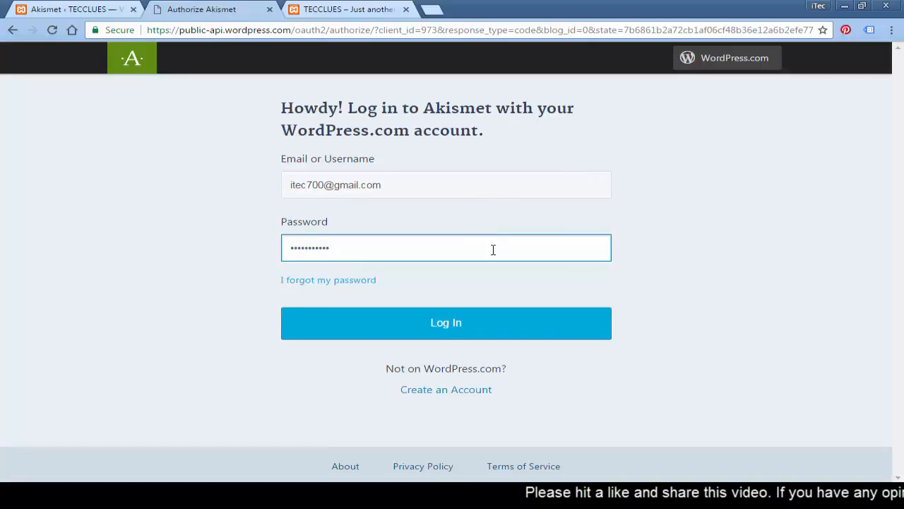
{"action": "left_click", "coordinate": [434, 332]}
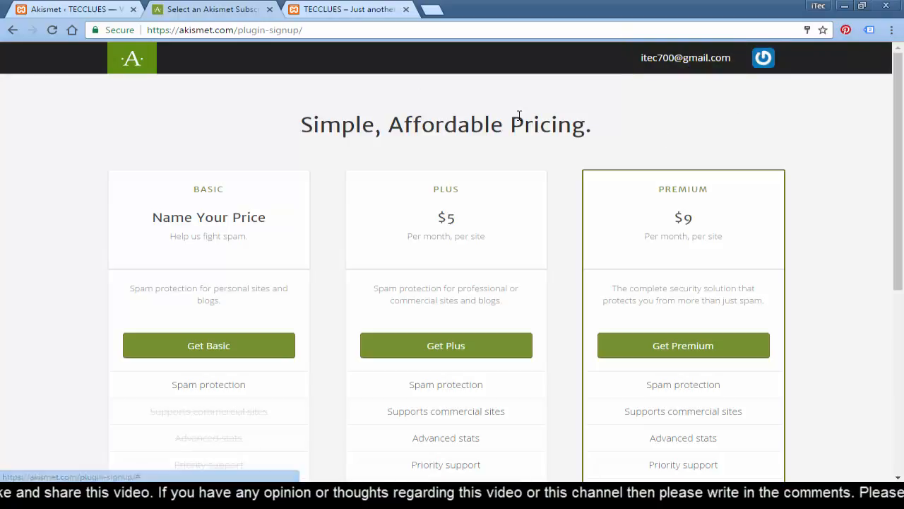
{"action": "mouse_move", "coordinate": [722, 83]}
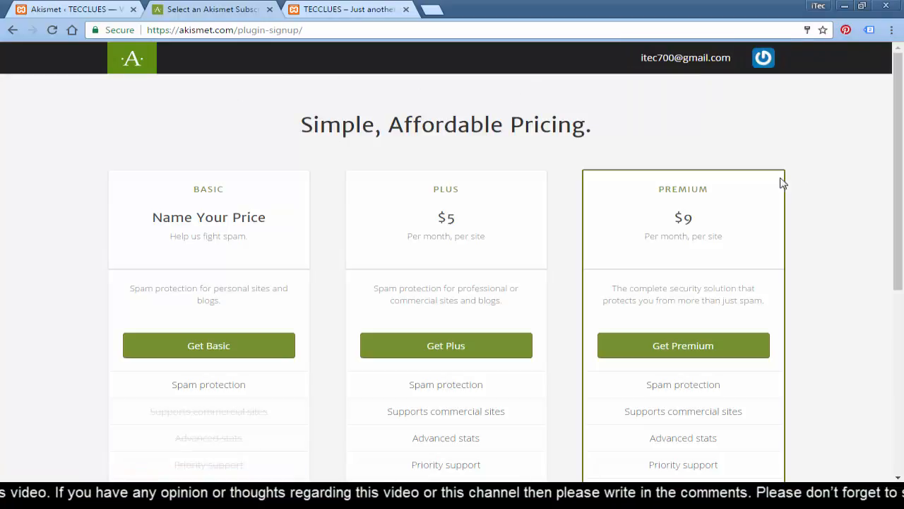
{"action": "scroll", "coordinate": [902, 133], "scroll_direction": "down", "scroll_amount": 1}
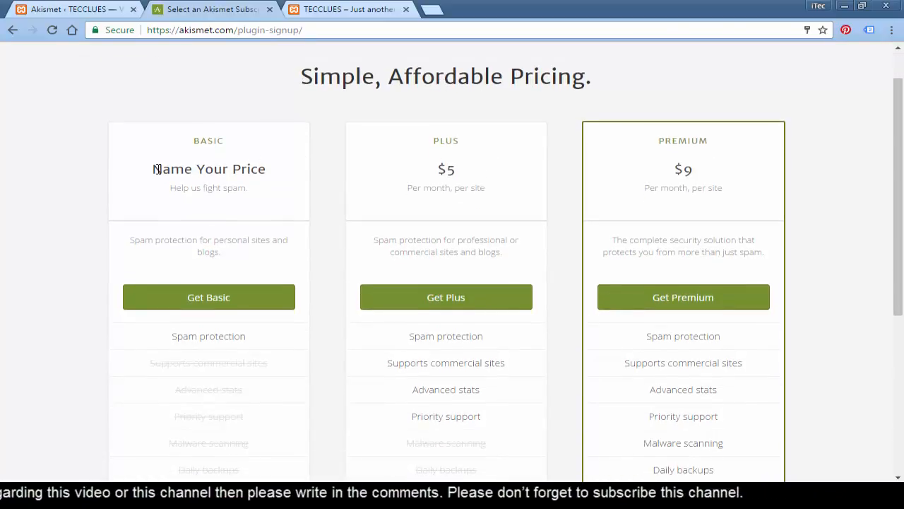
{"action": "left_click_drag", "start_coordinate": [156, 170], "coordinate": [262, 171]}
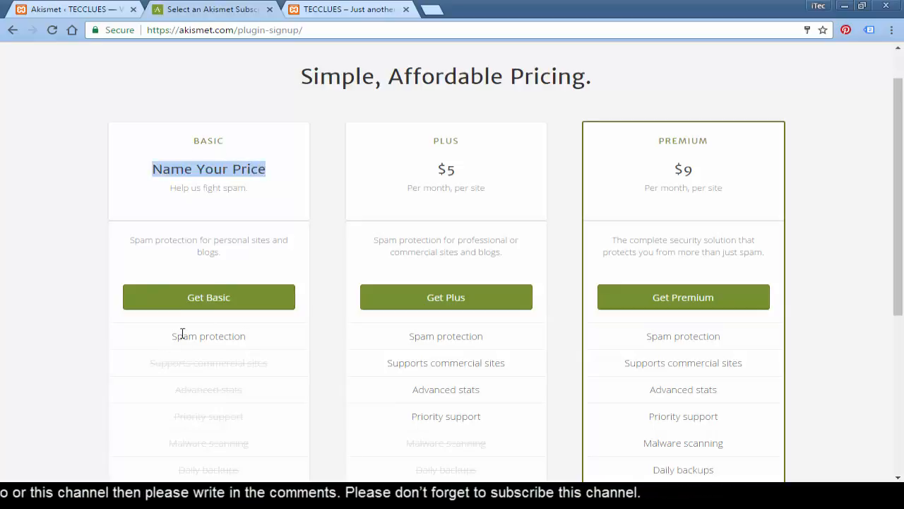
{"action": "left_click_drag", "start_coordinate": [899, 151], "coordinate": [903, 200]}
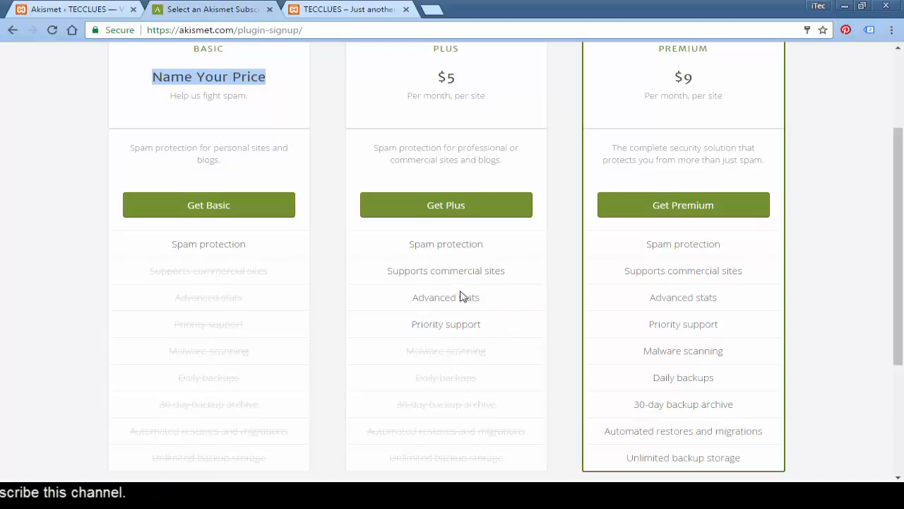
{"action": "left_click_drag", "start_coordinate": [387, 277], "coordinate": [505, 272]}
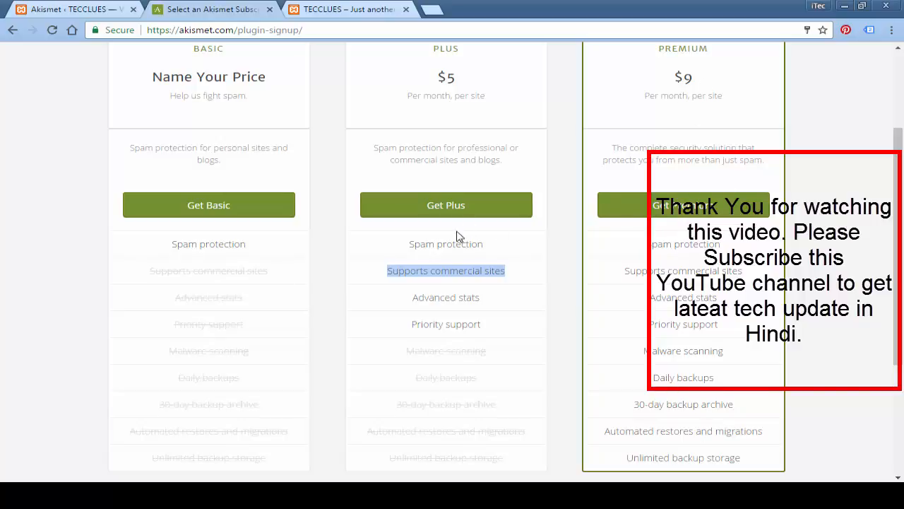
{"action": "left_click", "coordinate": [447, 271]}
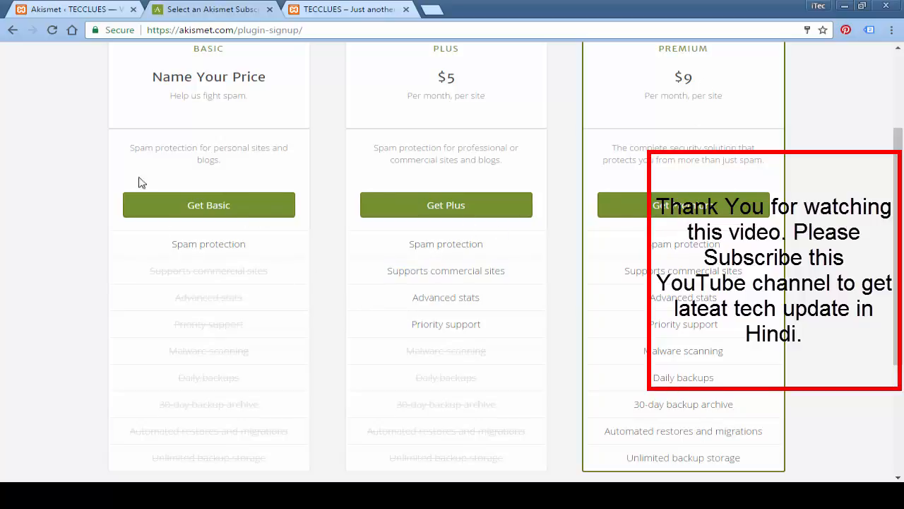
Step: Take the $0 Akismet Basic plan and activate it for tecclues.ddns.net
{"action": "left_click", "coordinate": [218, 208]}
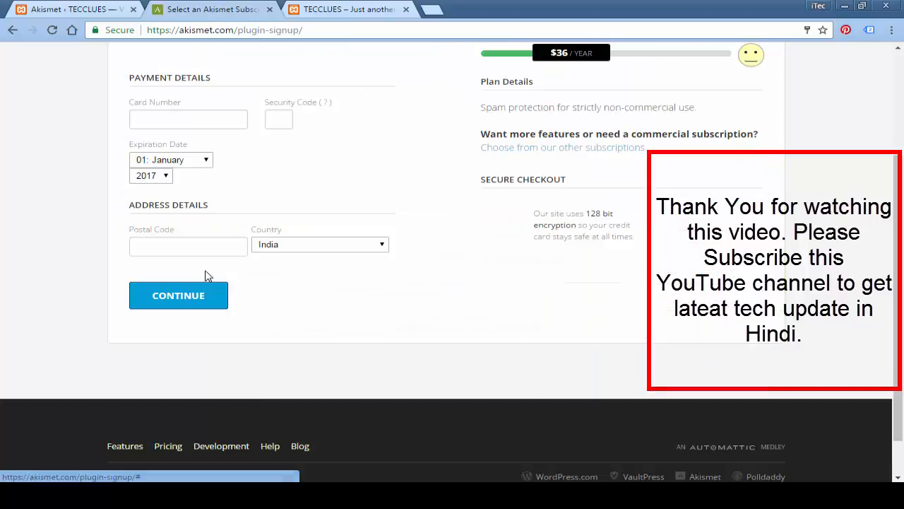
{"action": "scroll", "coordinate": [353, 252], "scroll_direction": "up", "scroll_amount": 2}
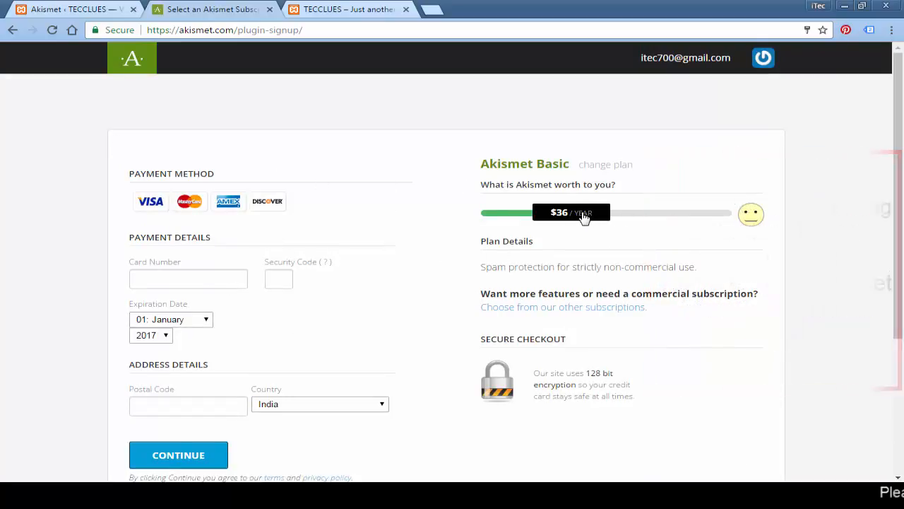
{"action": "left_click_drag", "start_coordinate": [579, 218], "coordinate": [475, 212]}
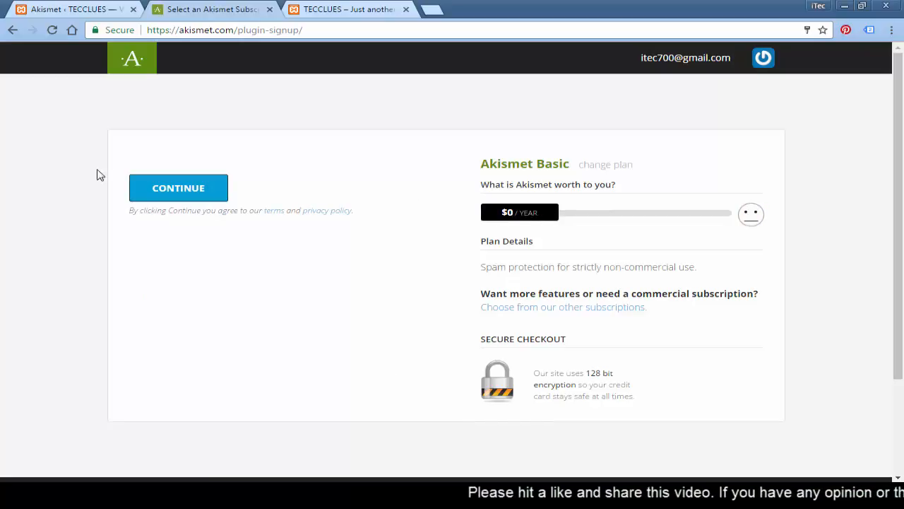
{"action": "left_click", "coordinate": [178, 192]}
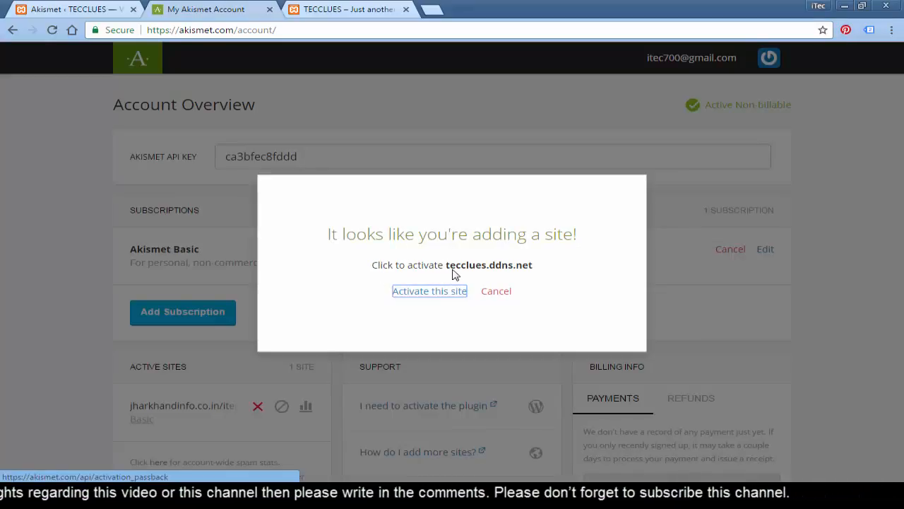
{"action": "left_click", "coordinate": [421, 294]}
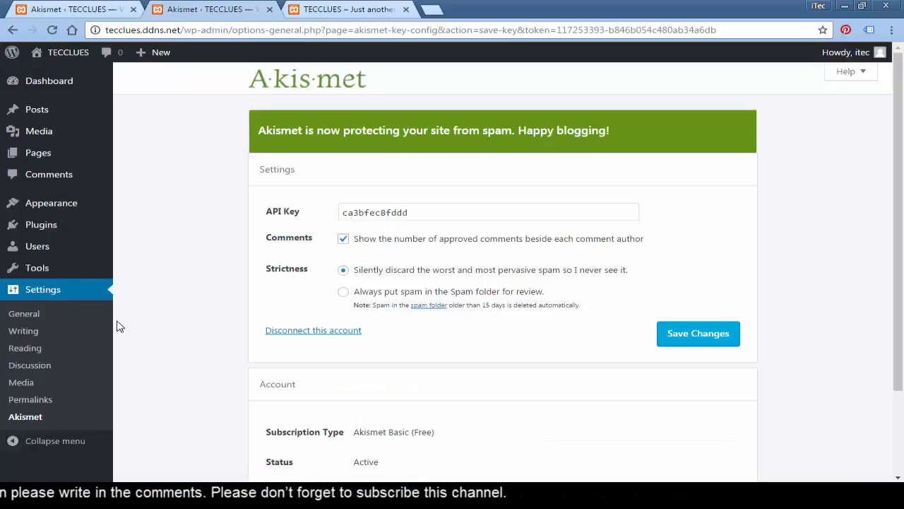
Step: Save the Akismet settings with the filled-in API key and view the Installed Plugins list
{"action": "left_click", "coordinate": [347, 215]}
{"action": "double_click", "coordinate": [346, 214]}
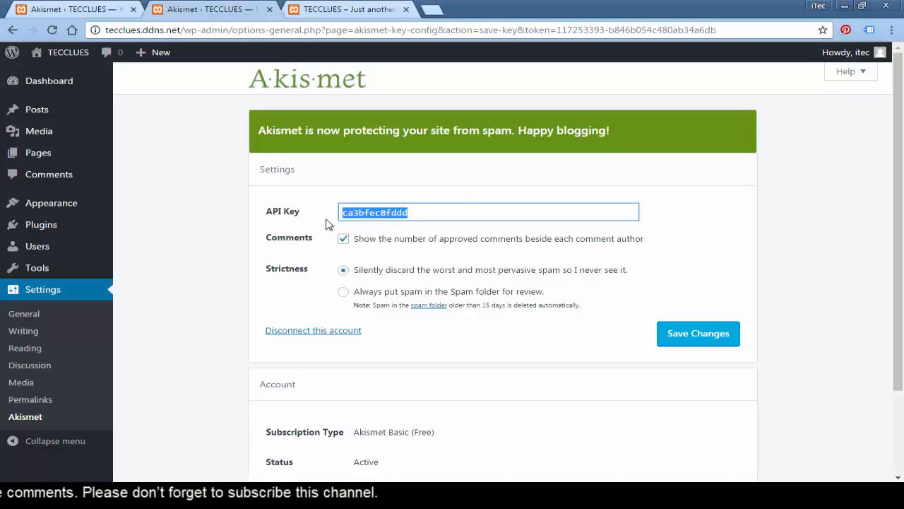
{"action": "left_click", "coordinate": [192, 307]}
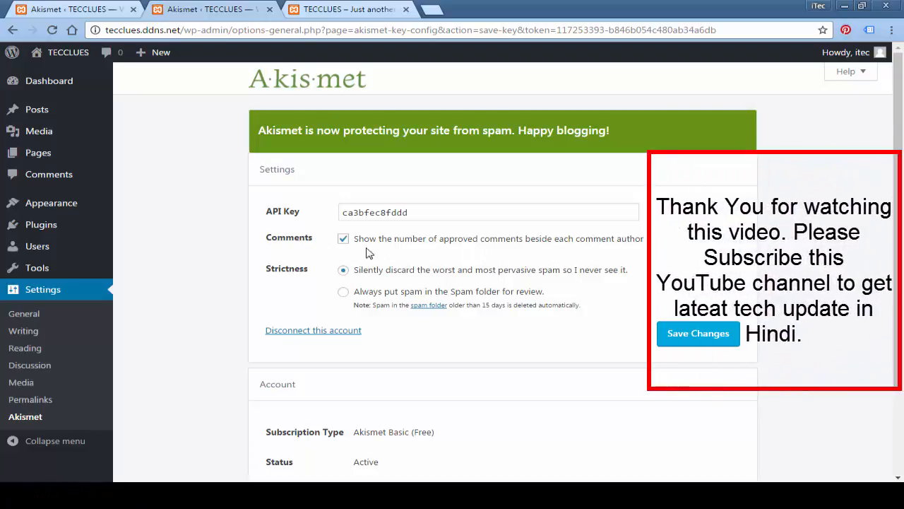
{"action": "scroll", "coordinate": [577, 340], "scroll_direction": "down", "scroll_amount": 3}
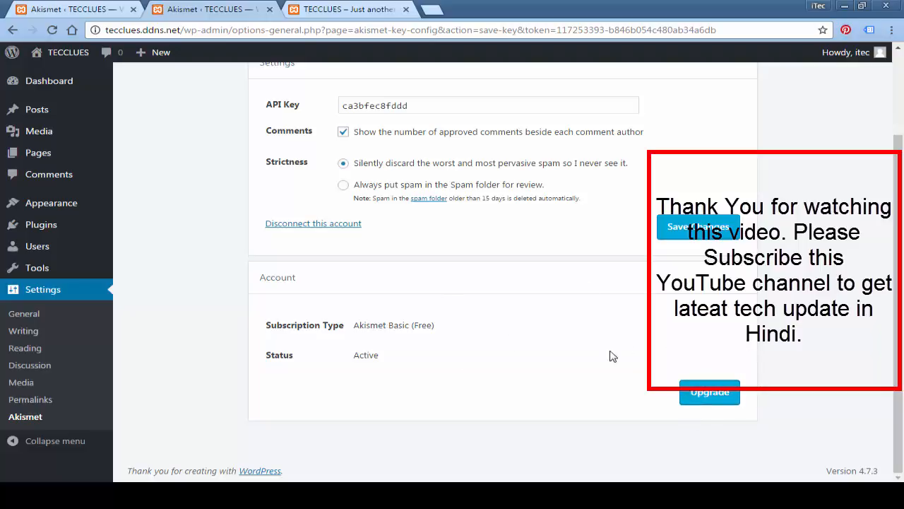
{"action": "left_click", "coordinate": [682, 228]}
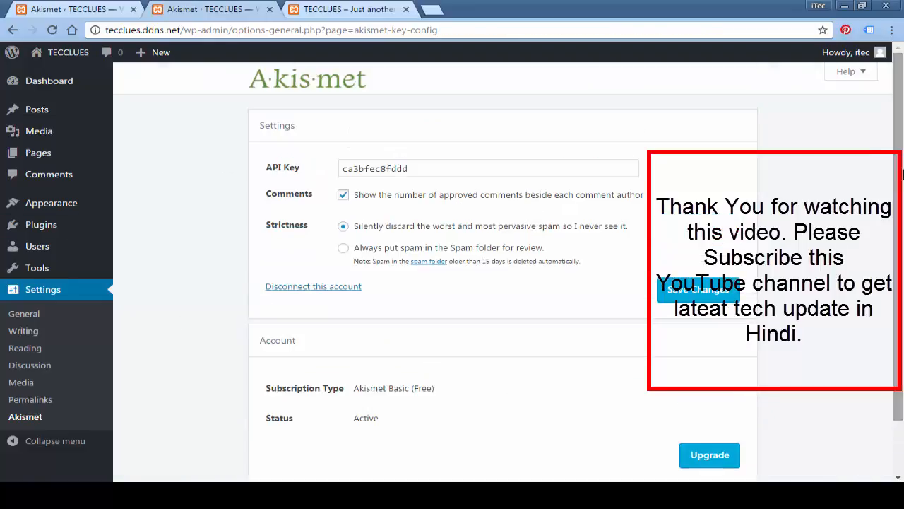
{"action": "left_click", "coordinate": [35, 225]}
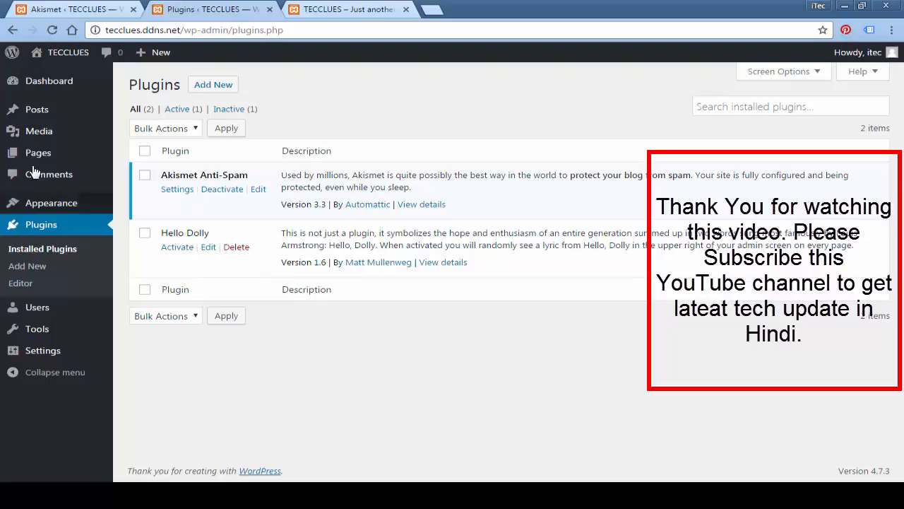
Step: Search Add Themes for 'Alpha Store' and install that theme
{"action": "left_click", "coordinate": [49, 202]}
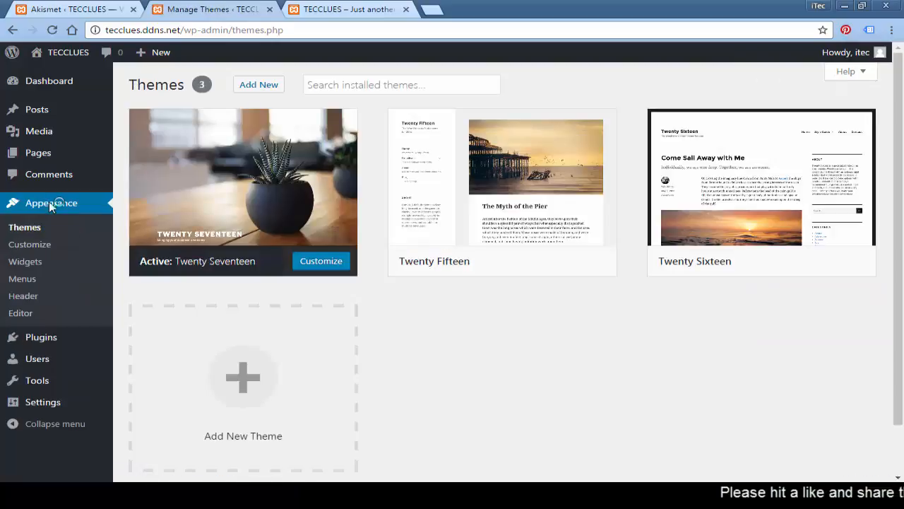
{"action": "left_click", "coordinate": [274, 90]}
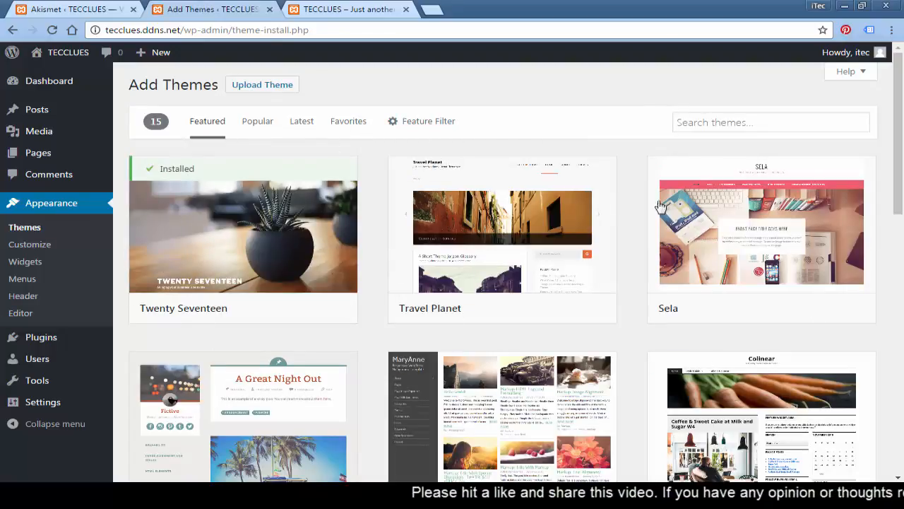
{"action": "left_click", "coordinate": [770, 120]}
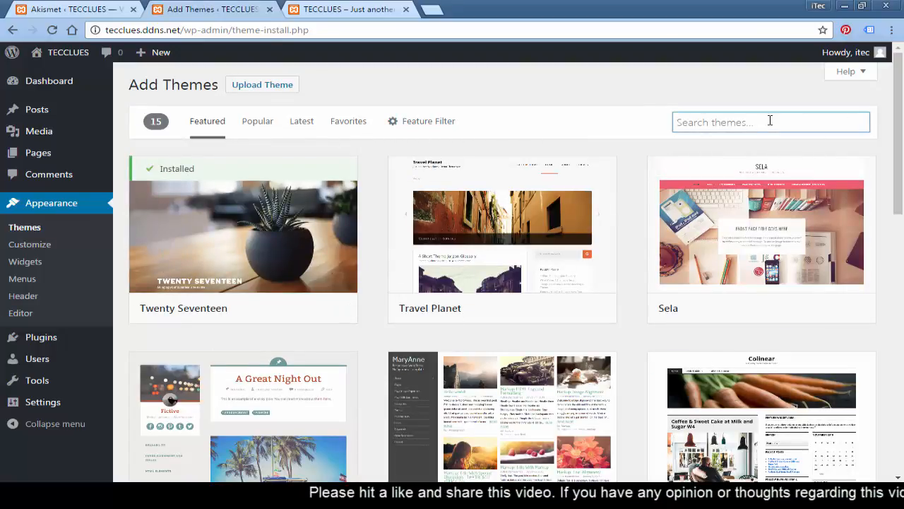
{"action": "type", "text": "Alpha Store"}
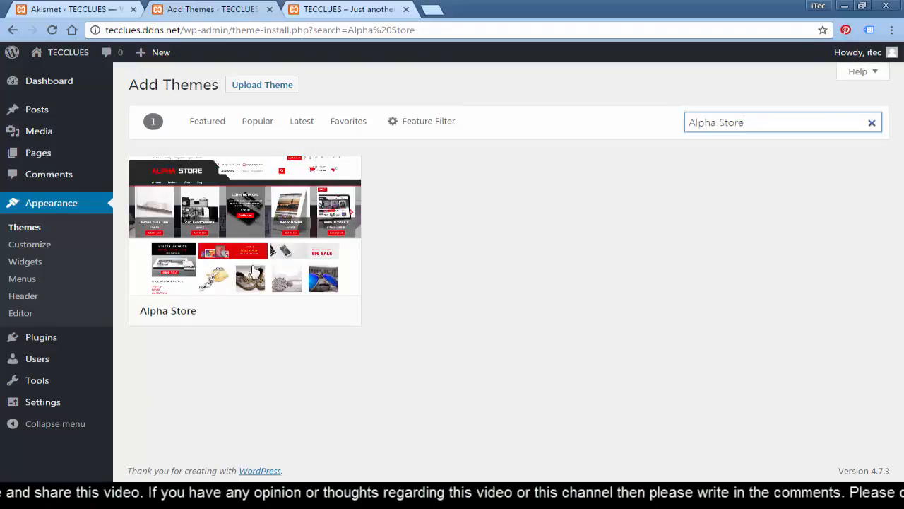
{"action": "mouse_move", "coordinate": [359, 281]}
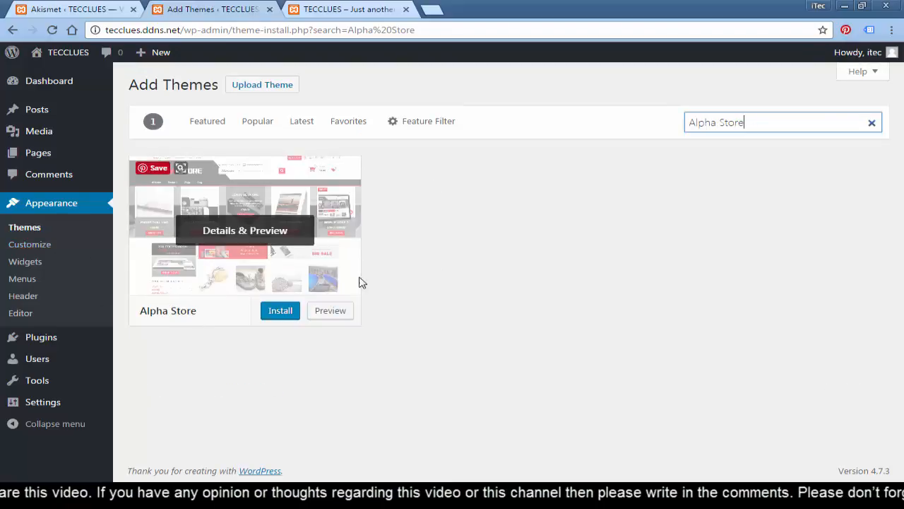
{"action": "left_click", "coordinate": [273, 315]}
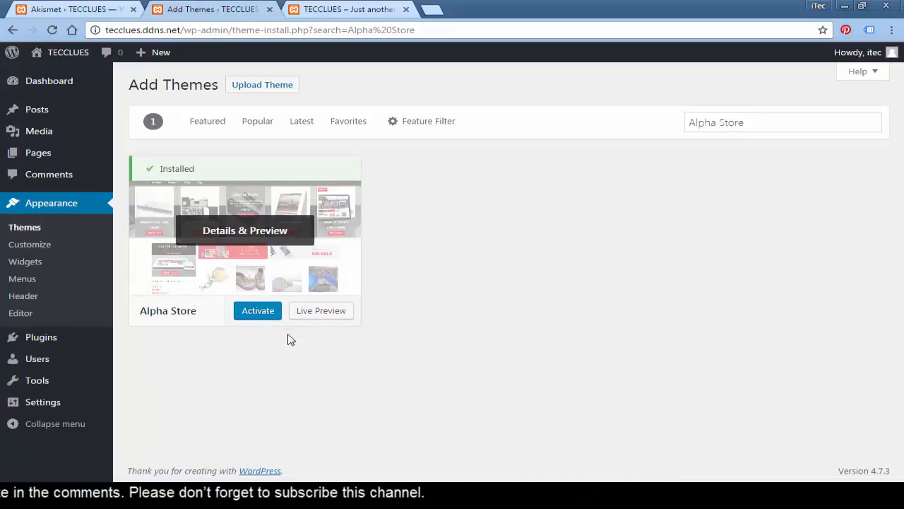
Step: Activate Alpha Store and open its Install Required Plugins page listing seven plugins
{"action": "left_click", "coordinate": [256, 312]}
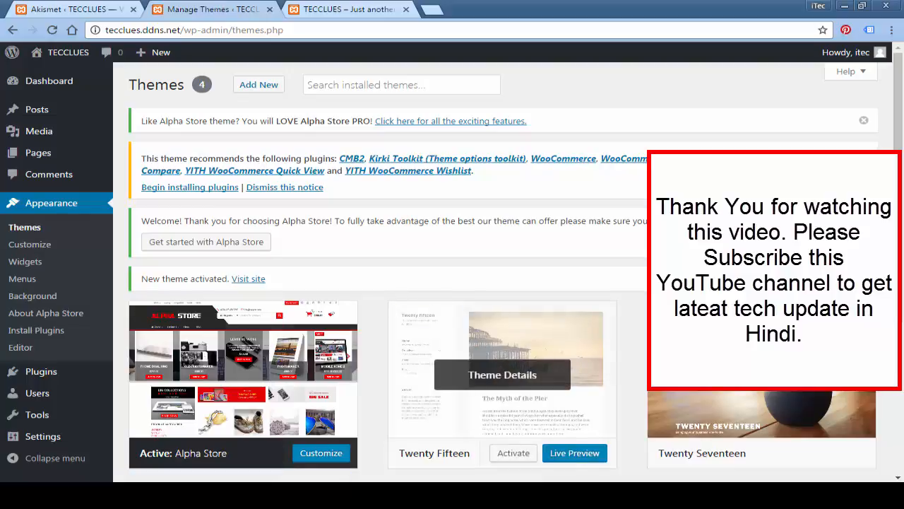
{"action": "mouse_move", "coordinate": [898, 202]}
{"action": "left_mouse_down"}
{"action": "mouse_move", "coordinate": [898, 352]}
{"action": "mouse_move", "coordinate": [898, 219]}
{"action": "left_mouse_up"}
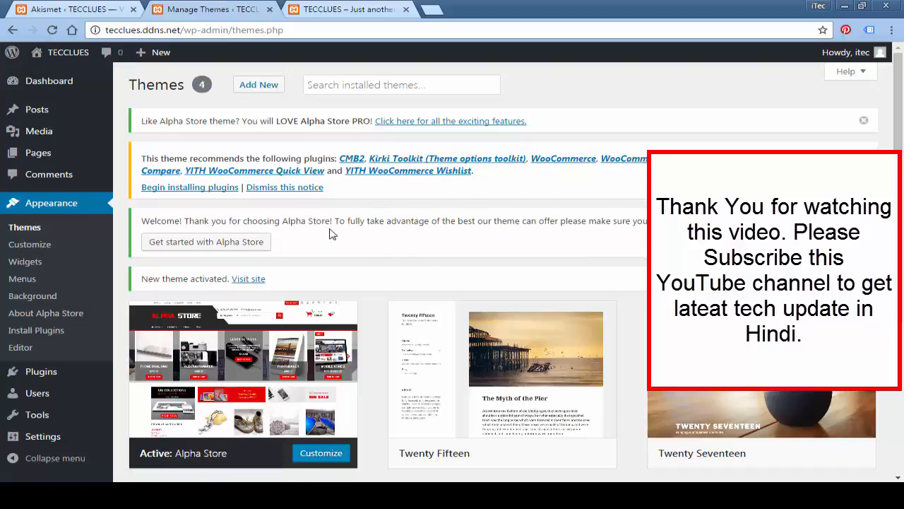
{"action": "left_click", "coordinate": [172, 188]}
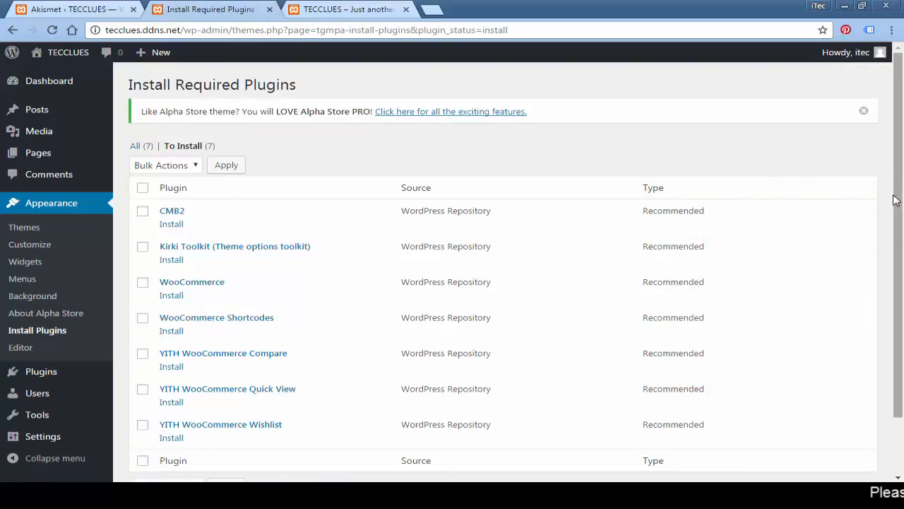
Step: Select all seven recommended plugins and apply the bulk Install action
{"action": "left_click_drag", "start_coordinate": [901, 208], "coordinate": [903, 325]}
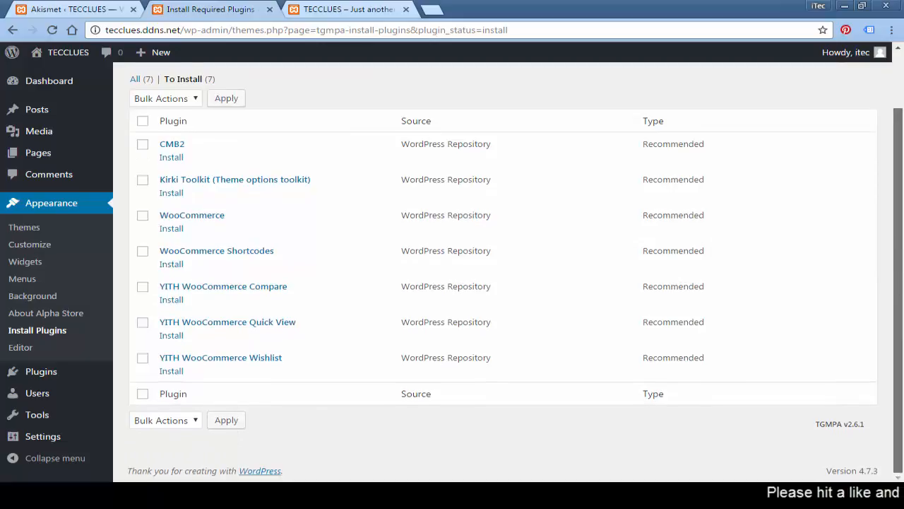
{"action": "left_click_drag", "start_coordinate": [902, 250], "coordinate": [903, 226]}
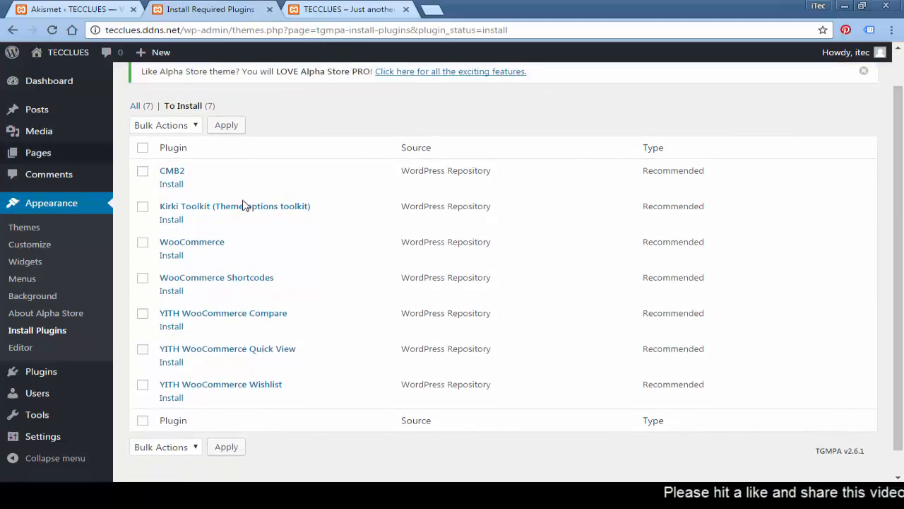
{"action": "scroll", "coordinate": [296, 233], "scroll_direction": "up", "scroll_amount": 1}
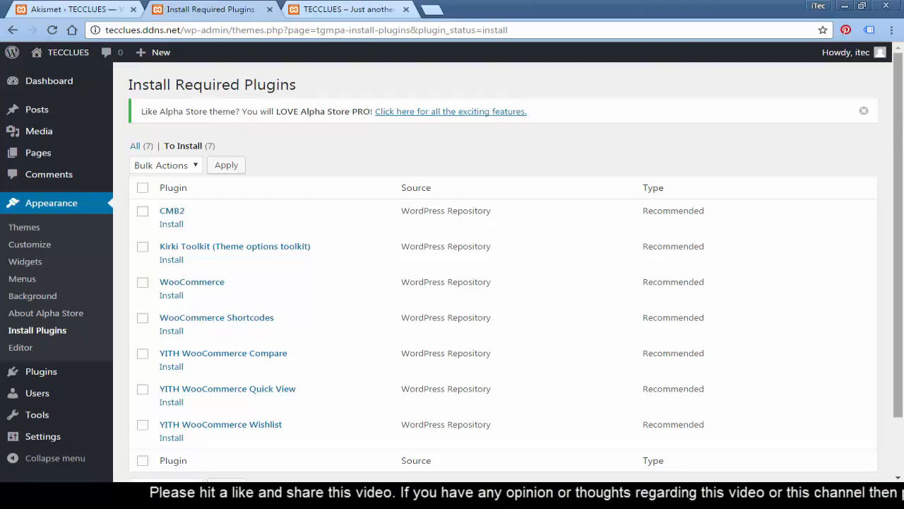
{"action": "scroll", "coordinate": [903, 282], "scroll_direction": "down", "scroll_amount": 2}
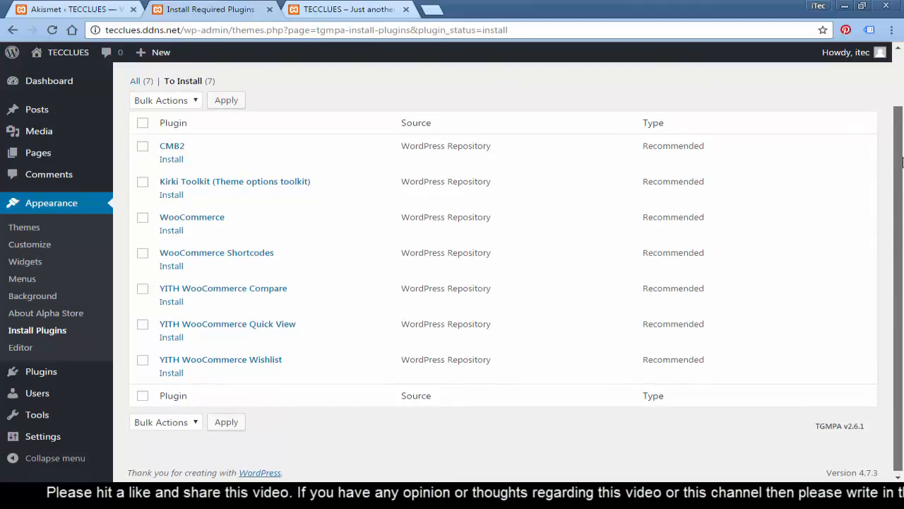
{"action": "scroll", "coordinate": [539, 246], "scroll_direction": "up", "scroll_amount": 1}
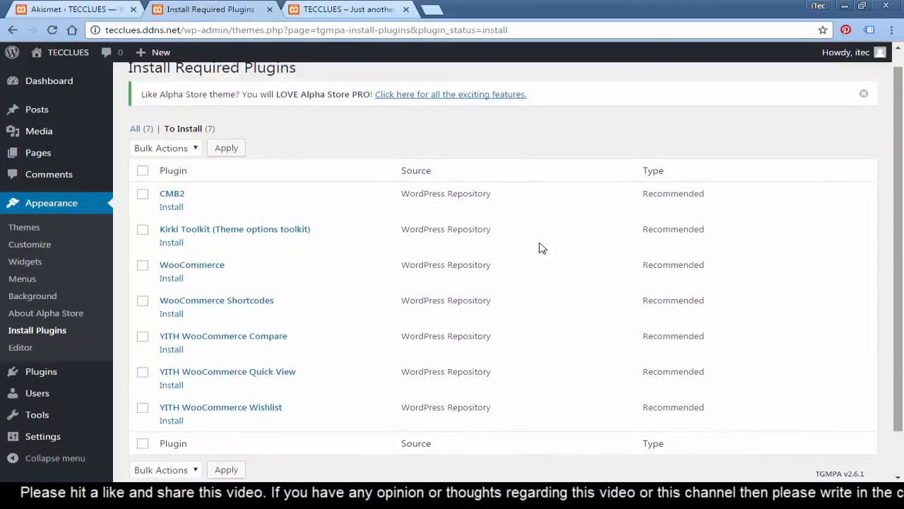
{"action": "left_click", "coordinate": [144, 172]}
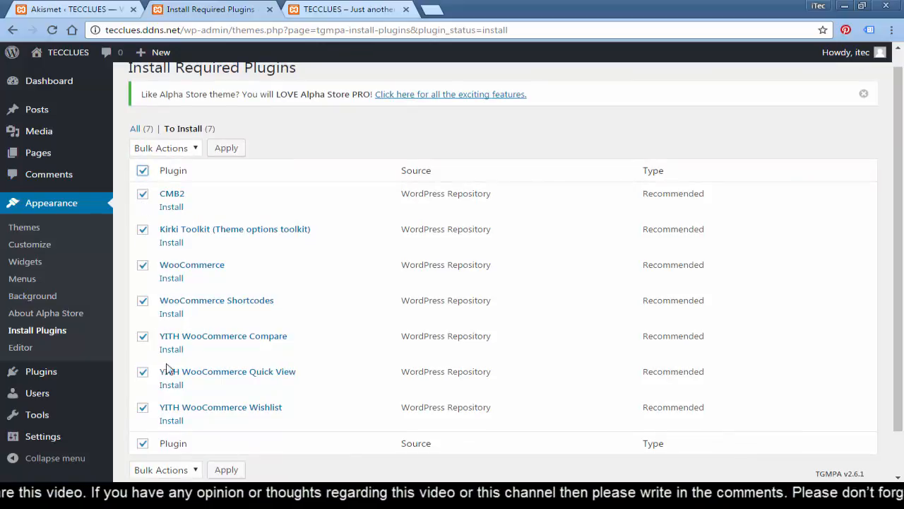
{"action": "left_click", "coordinate": [166, 150]}
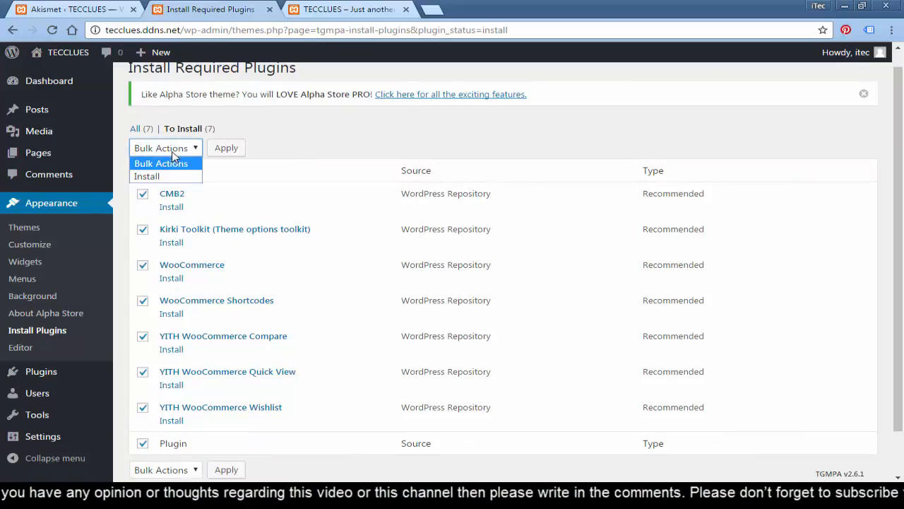
{"action": "left_click", "coordinate": [166, 177]}
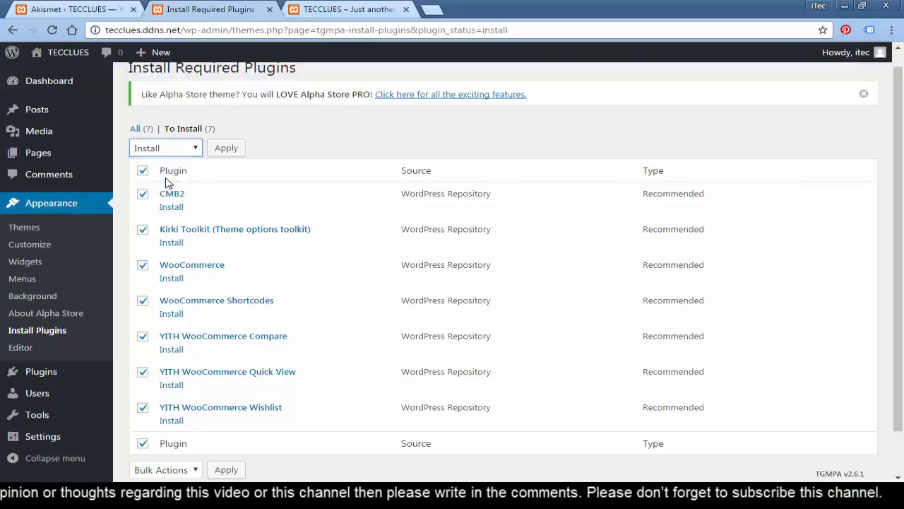
{"action": "left_click", "coordinate": [226, 149]}
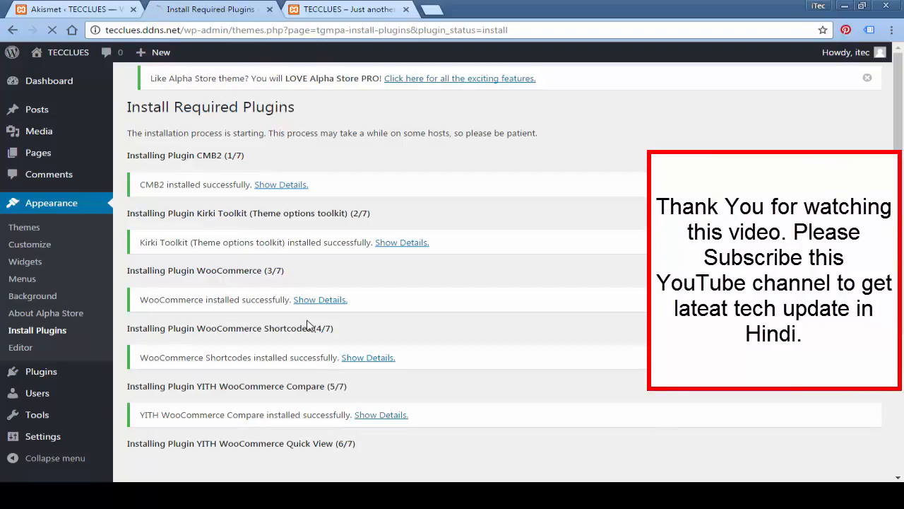
Step: Review the installer results until all seven plugins, ending with YITH Quick View and Wishlist, show installed
{"action": "scroll", "coordinate": [500, 291], "scroll_direction": "down", "scroll_amount": 3}
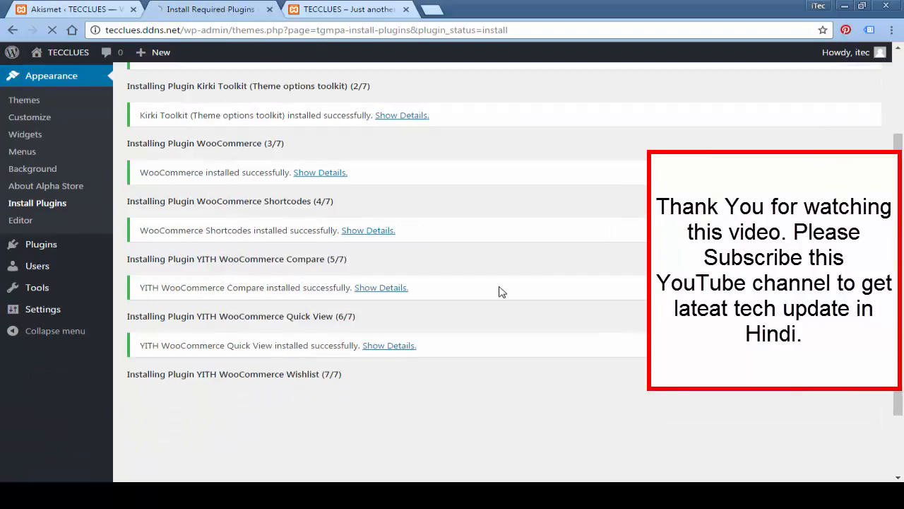
{"action": "scroll", "coordinate": [497, 311], "scroll_direction": "up", "scroll_amount": 3}
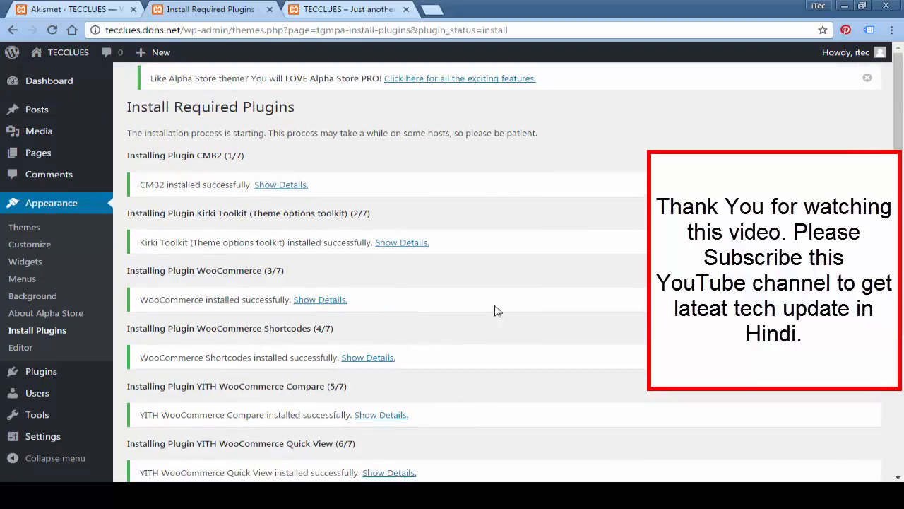
{"action": "scroll", "coordinate": [497, 311], "scroll_direction": "down", "scroll_amount": 5}
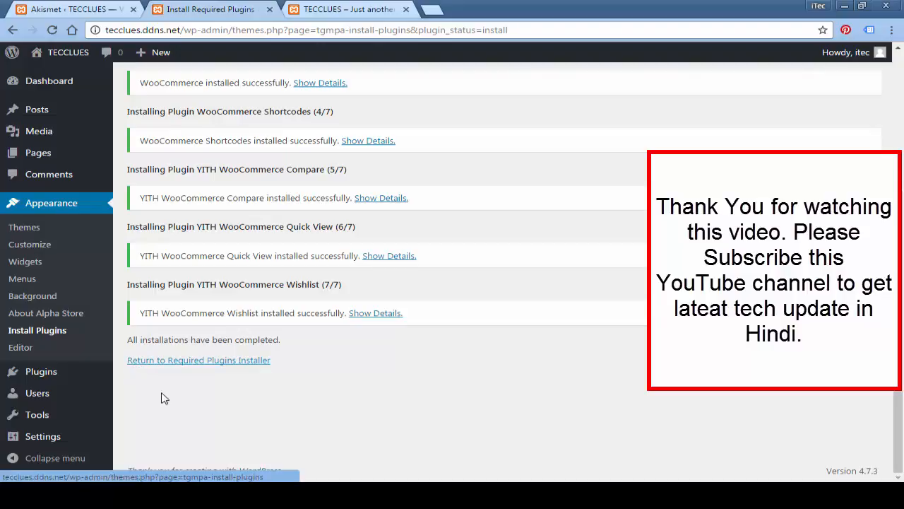
Step: Select all seven required plugins, bulk-activate them with Apply, then return to the Dashboard
{"action": "left_click", "coordinate": [246, 363]}
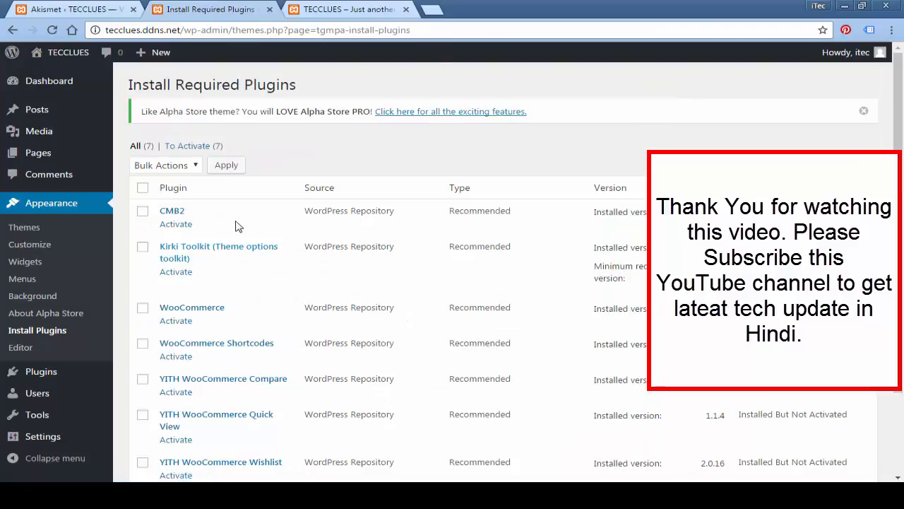
{"action": "scroll", "coordinate": [305, 254], "scroll_direction": "down", "scroll_amount": 3}
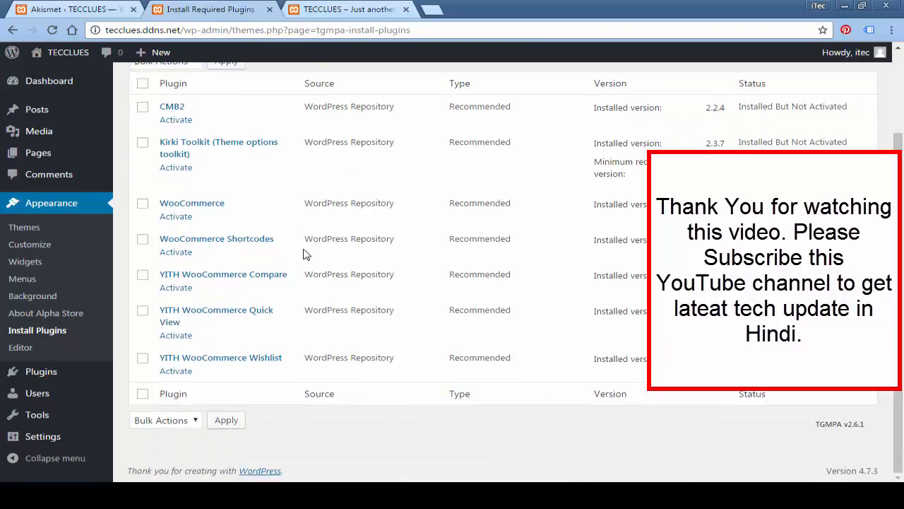
{"action": "scroll", "coordinate": [357, 341], "scroll_direction": "up", "scroll_amount": 3}
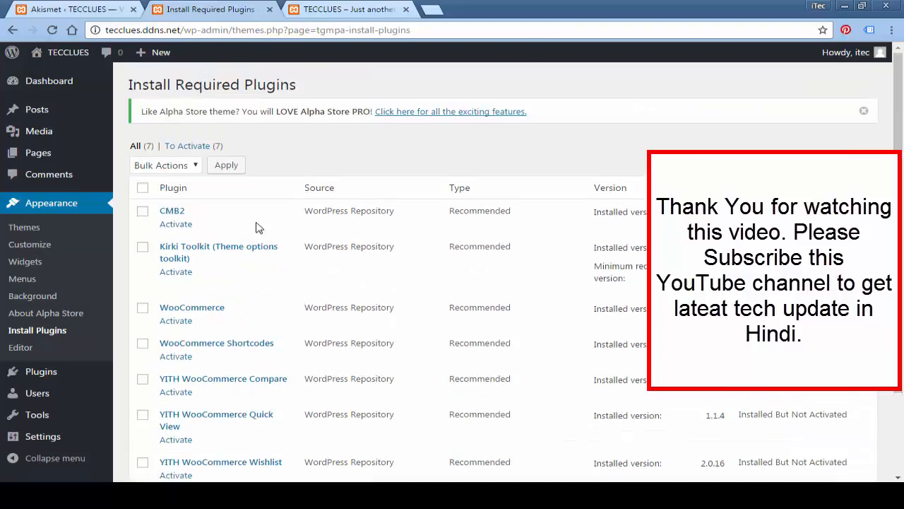
{"action": "scroll", "coordinate": [228, 253], "scroll_direction": "down", "scroll_amount": 3}
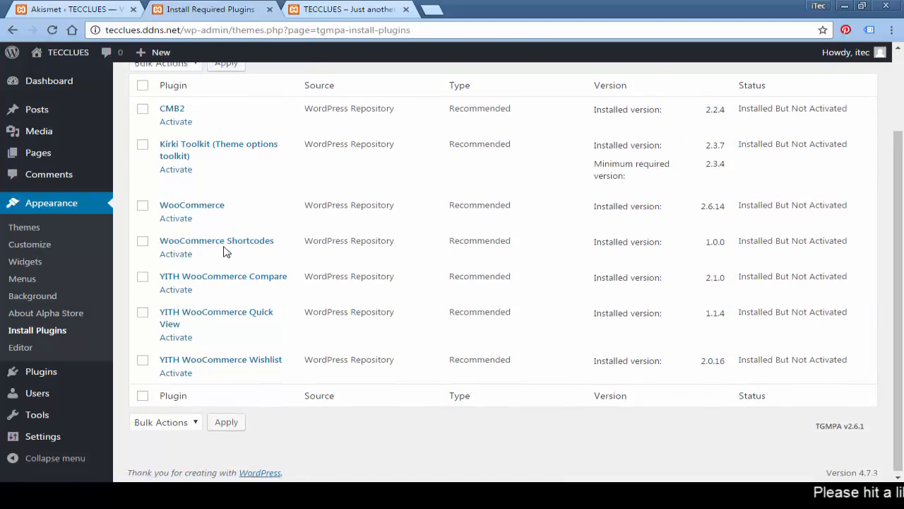
{"action": "scroll", "coordinate": [224, 251], "scroll_direction": "up", "scroll_amount": 3}
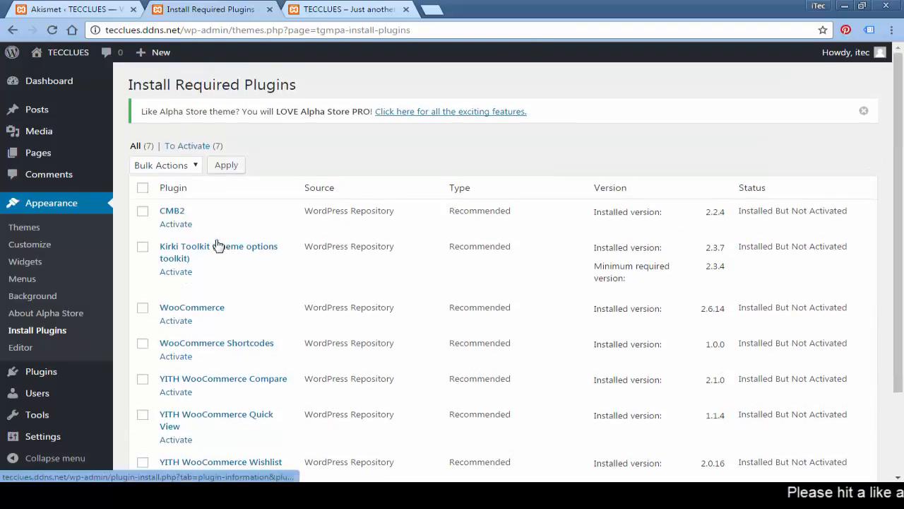
{"action": "left_click", "coordinate": [143, 190]}
{"action": "left_click", "coordinate": [170, 165]}
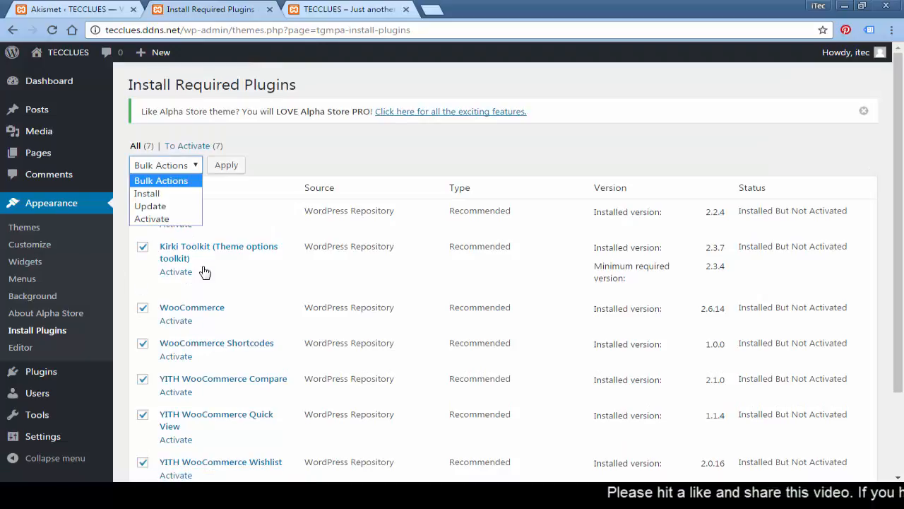
{"action": "left_click", "coordinate": [146, 220]}
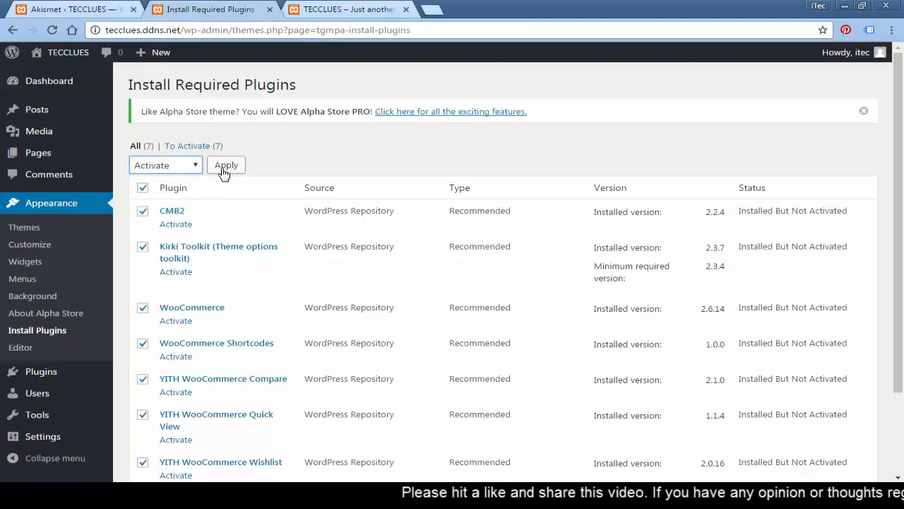
{"action": "left_click", "coordinate": [224, 168]}
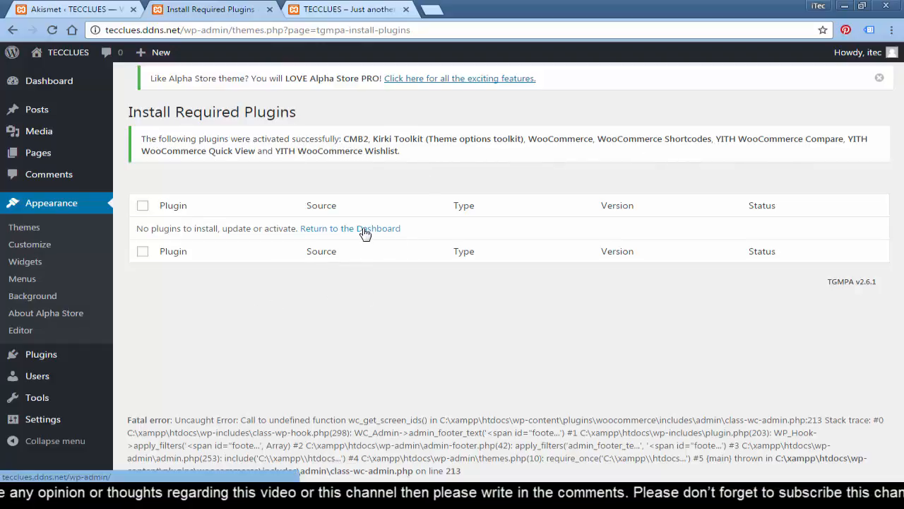
{"action": "left_click", "coordinate": [16, 229]}
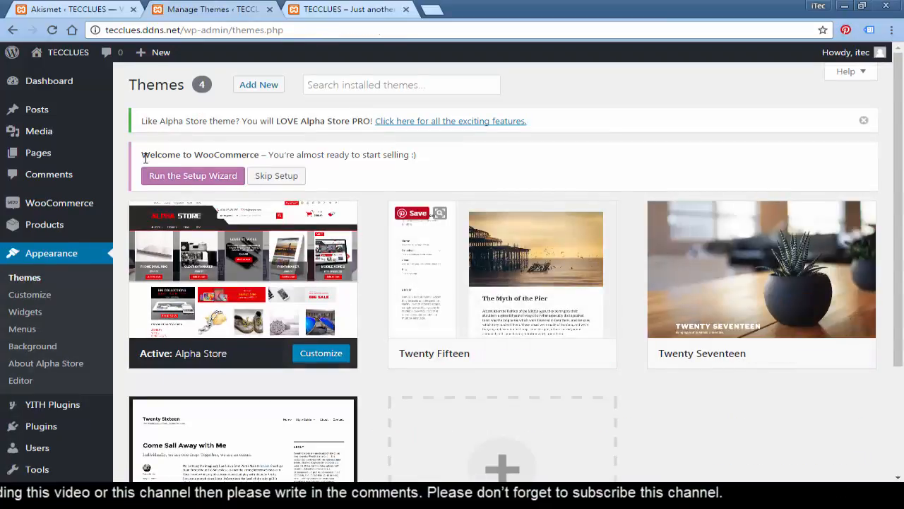
Step: Choose 'Run the Setup Wizard' in the Welcome to WooCommerce notice
{"action": "left_click_drag", "start_coordinate": [143, 156], "coordinate": [262, 159]}
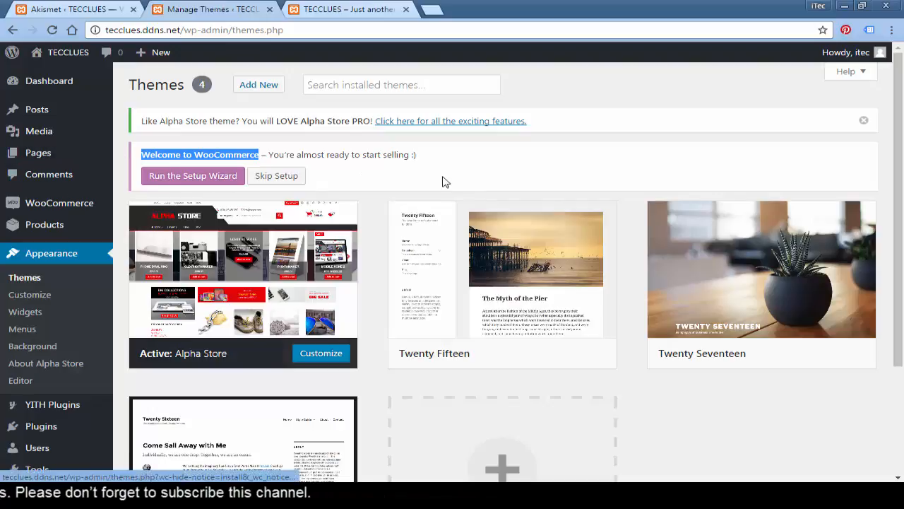
{"action": "left_click", "coordinate": [164, 180]}
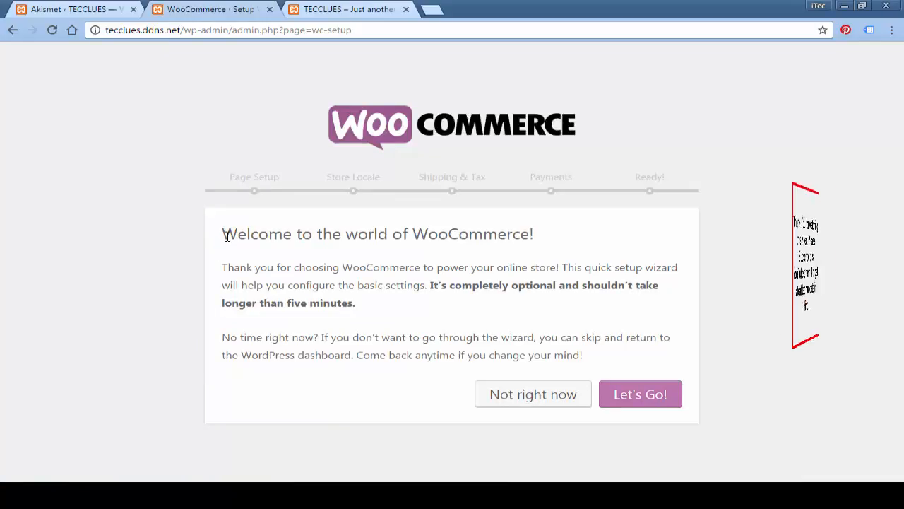
Step: Read the wizard's welcome screen and continue with 'Let's Go!' to Page Setup
{"action": "left_click_drag", "start_coordinate": [222, 234], "coordinate": [546, 236]}
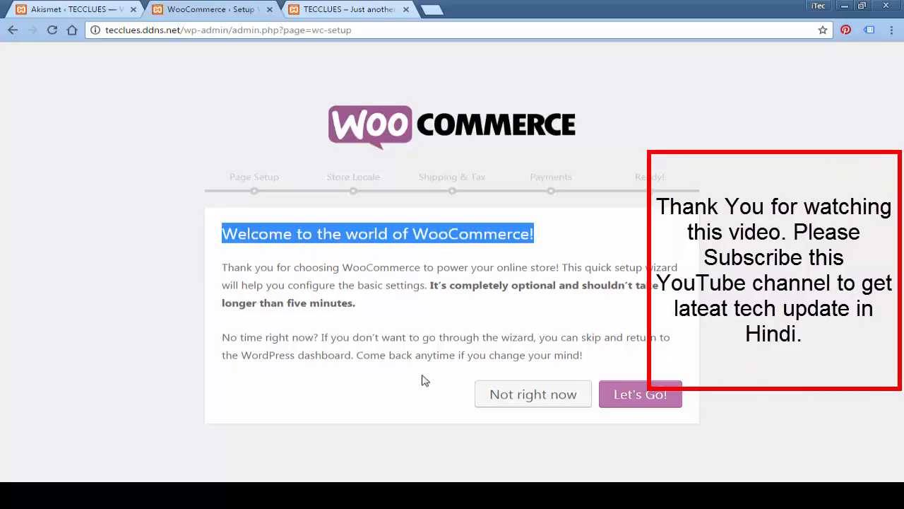
{"action": "left_click_drag", "start_coordinate": [224, 262], "coordinate": [641, 368]}
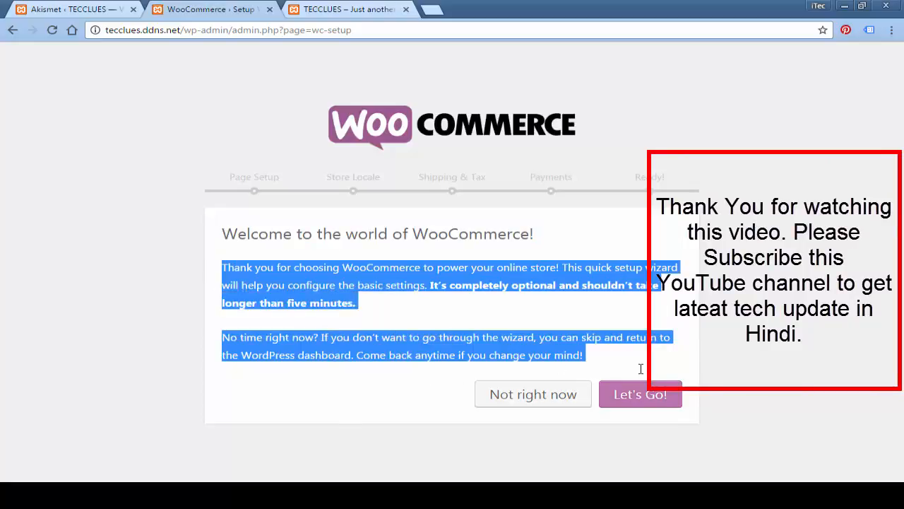
{"action": "left_click", "coordinate": [576, 309]}
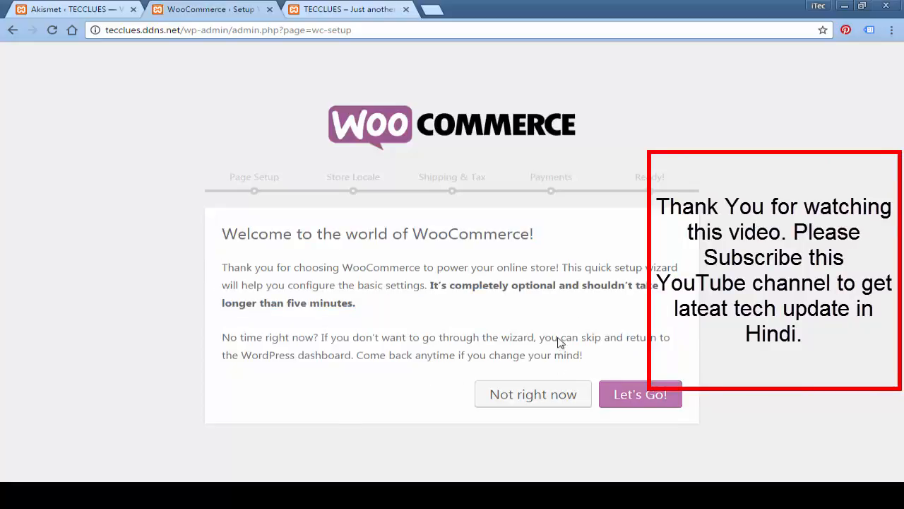
{"action": "left_click", "coordinate": [633, 403]}
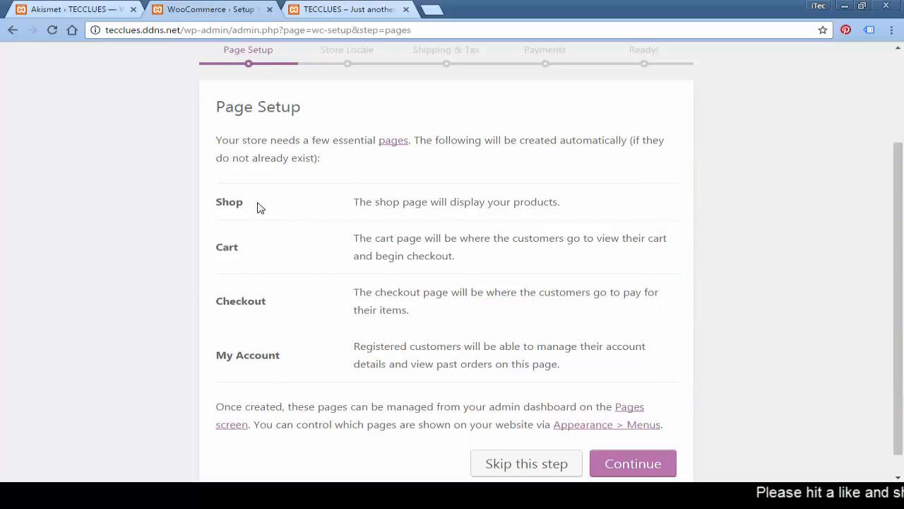
{"action": "left_click_drag", "start_coordinate": [344, 207], "coordinate": [569, 203]}
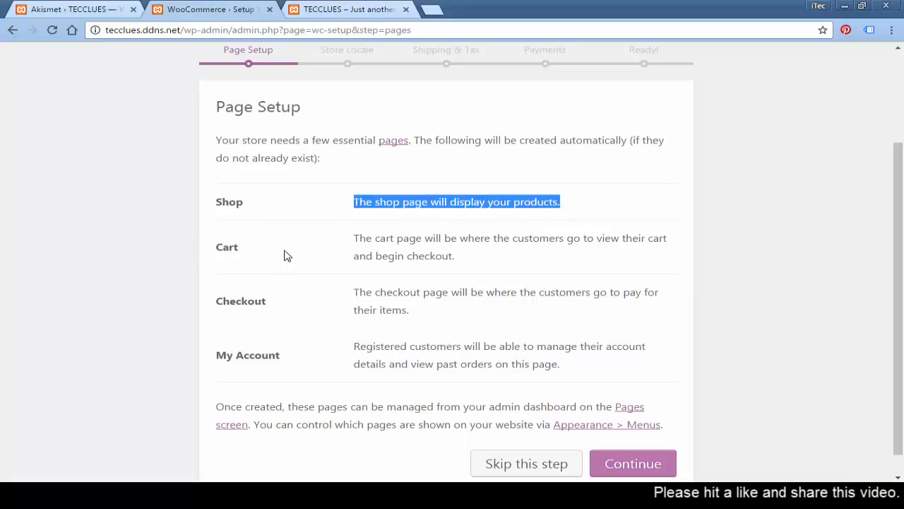
{"action": "left_click_drag", "start_coordinate": [353, 238], "coordinate": [466, 259]}
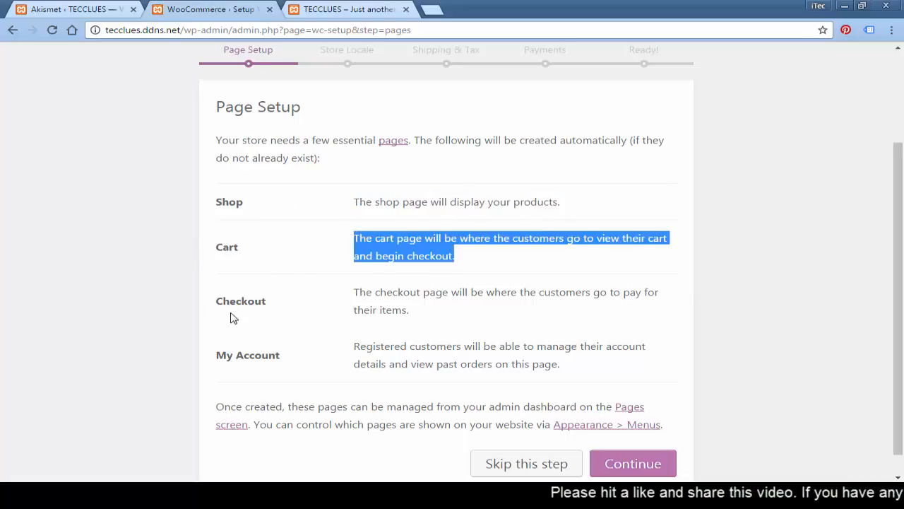
{"action": "left_click_drag", "start_coordinate": [354, 293], "coordinate": [346, 347]}
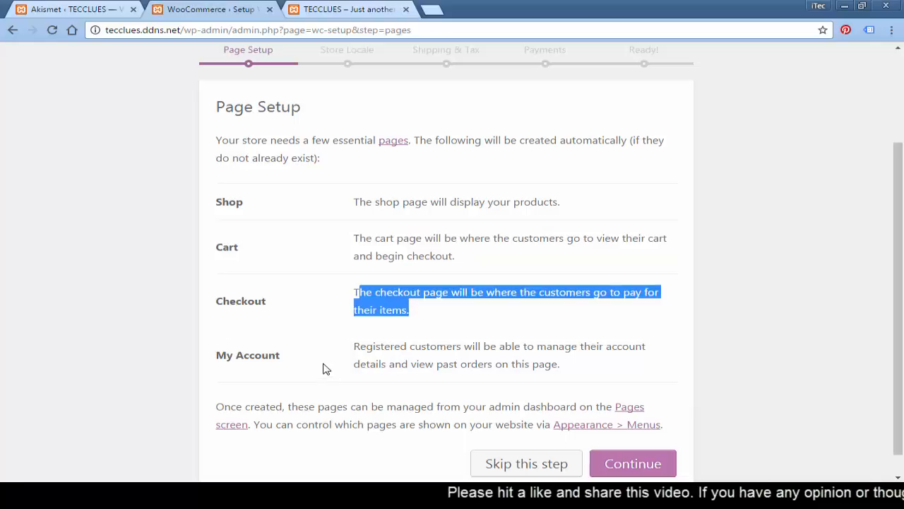
{"action": "left_click", "coordinate": [424, 353]}
{"action": "left_click_drag", "start_coordinate": [424, 353], "coordinate": [563, 368]}
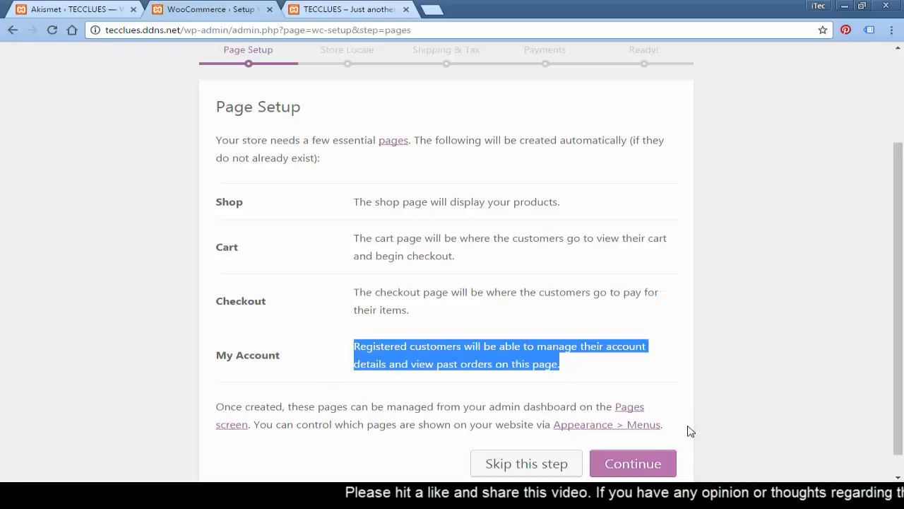
Step: Accept the default pages and set the store location to India — Jharkhand
{"action": "left_click", "coordinate": [650, 462]}
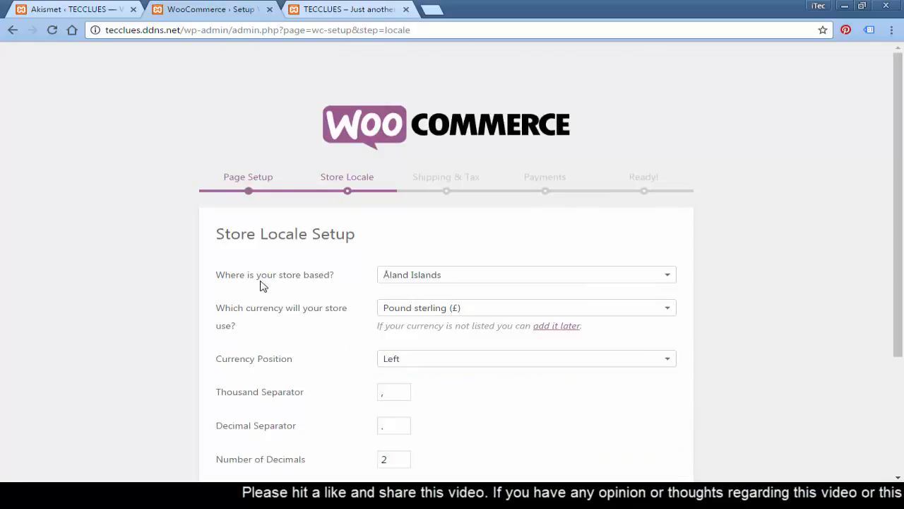
{"action": "left_click_drag", "start_coordinate": [216, 278], "coordinate": [335, 277]}
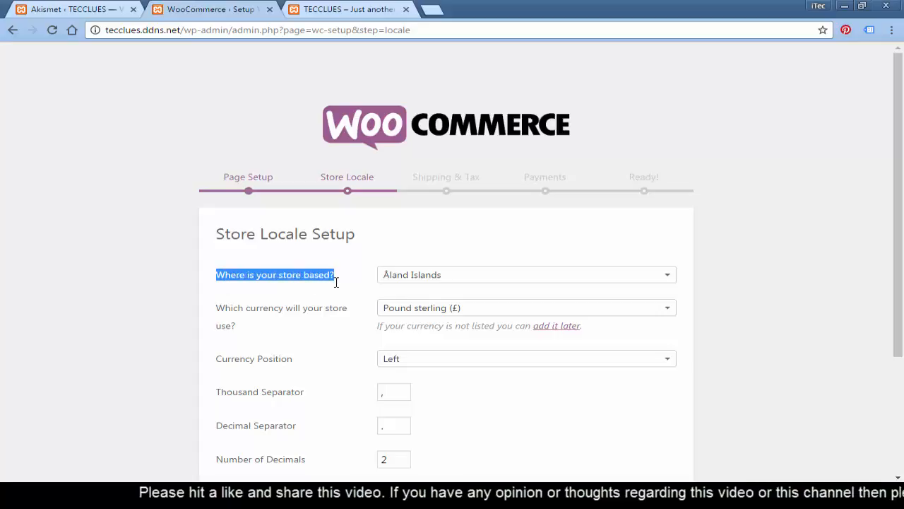
{"action": "left_click", "coordinate": [754, 269]}
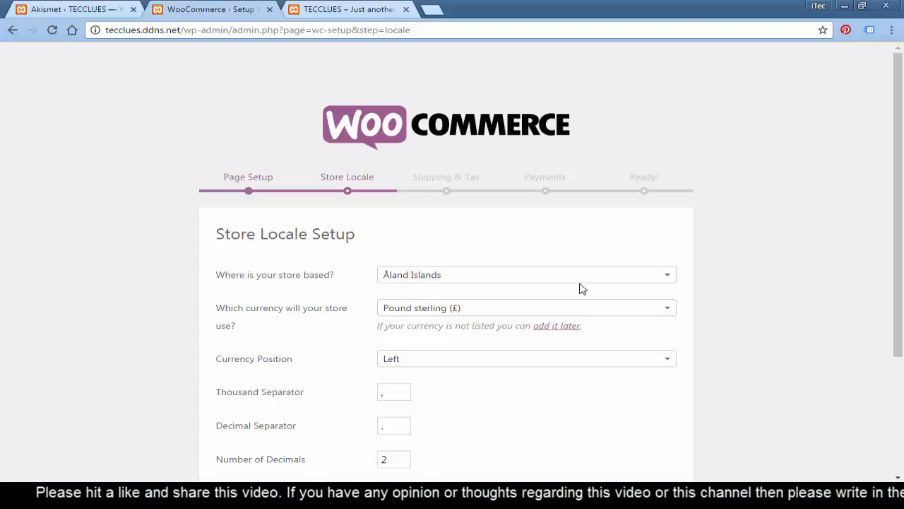
{"action": "left_click", "coordinate": [471, 281]}
{"action": "type", "text": "India"}
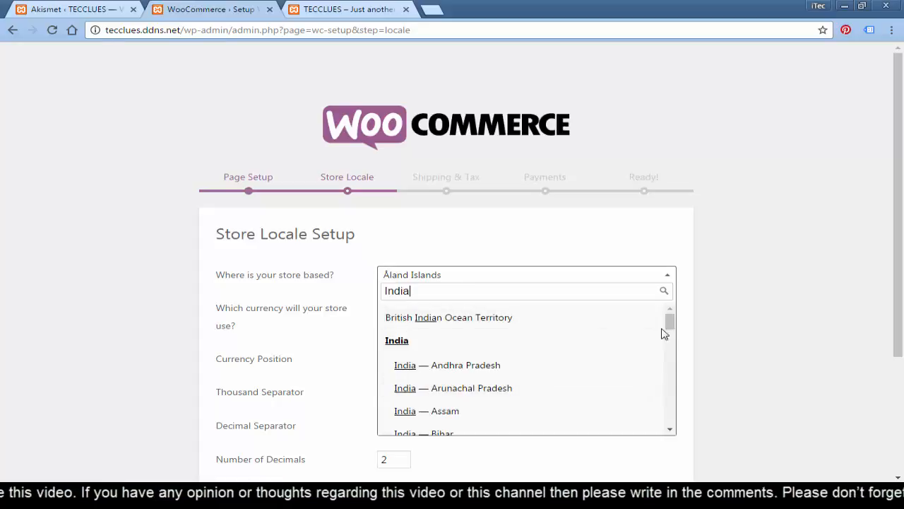
{"action": "type", "text": "- Jh"}
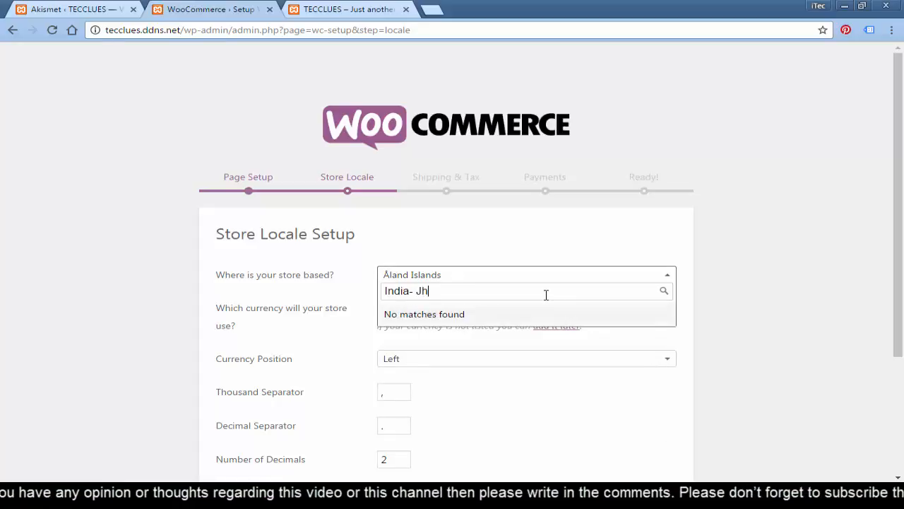
{"action": "type", "text": "arkhand"}
{"action": "key", "text": "BackSpace"}
{"action": "key", "text": "BackSpace"}
{"action": "key", "text": "BackSpace"}
{"action": "key", "text": "BackSpace"}
{"action": "key", "text": "BackSpace"}
{"action": "key", "text": "BackSpace"}
{"action": "key", "text": "BackSpace"}
{"action": "key", "text": "BackSpace"}
{"action": "key", "text": "BackSpace"}
{"action": "key", "text": "BackSpace"}
{"action": "key", "text": "BackSpace"}
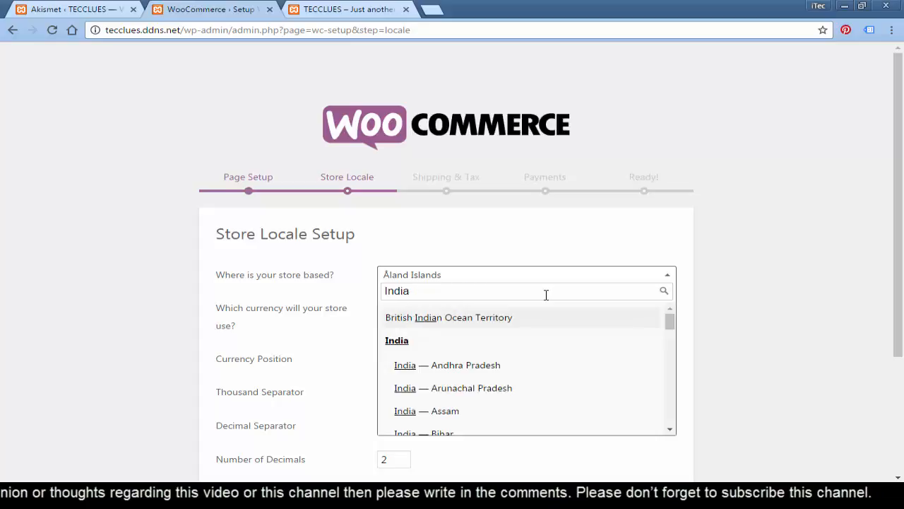
{"action": "left_click_drag", "start_coordinate": [669, 322], "coordinate": [671, 330]}
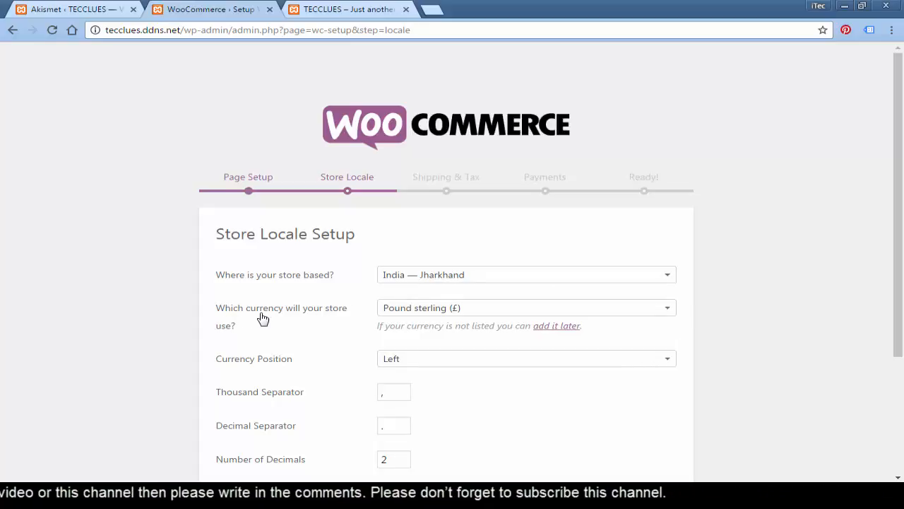
Step: Search 'Rup' and set the store currency to Indian rupee (₹)
{"action": "left_click", "coordinate": [438, 311]}
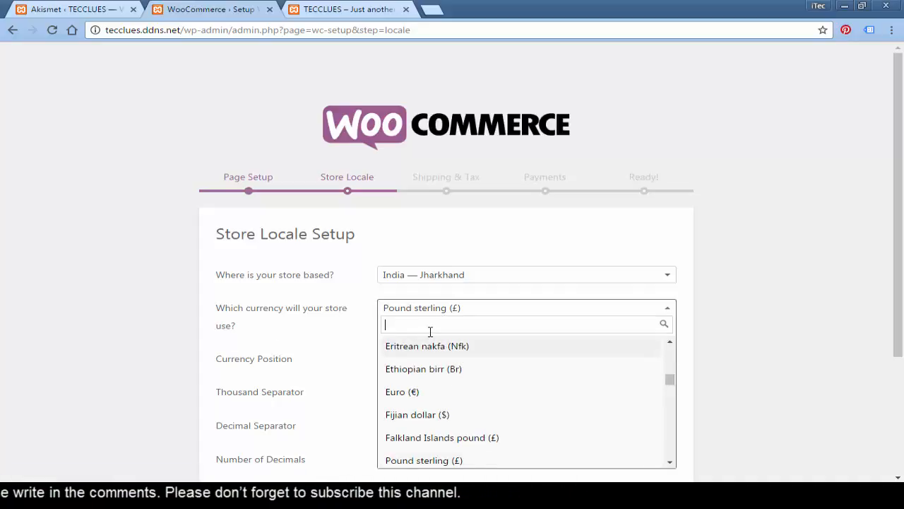
{"action": "type", "text": "In"}
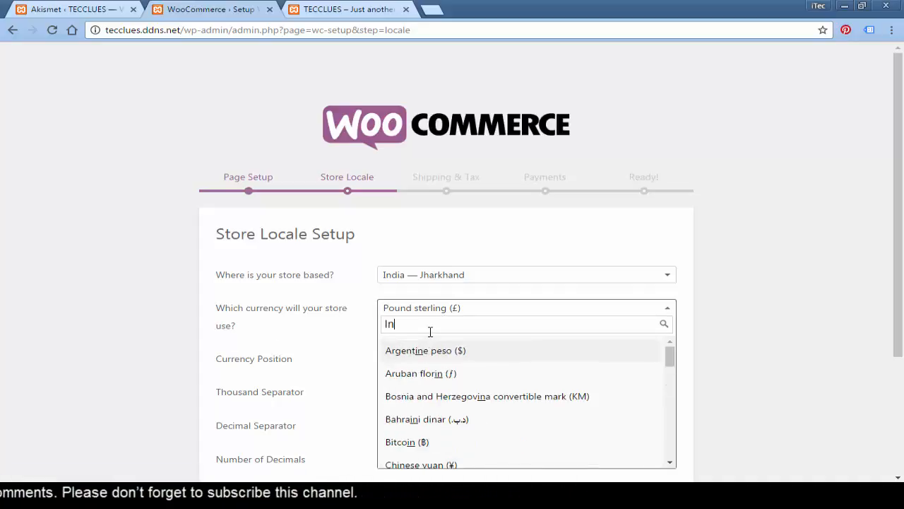
{"action": "key", "text": "BackSpace"}
{"action": "key", "text": "BackSpace"}
{"action": "type", "text": "Rup"}
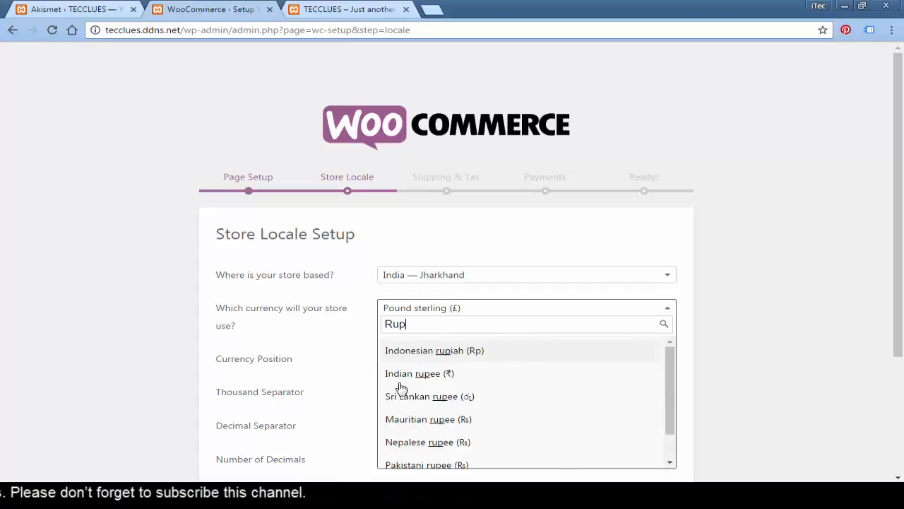
{"action": "left_click", "coordinate": [437, 374]}
{"action": "scroll", "coordinate": [99, 274], "scroll_direction": "down", "scroll_amount": 2}
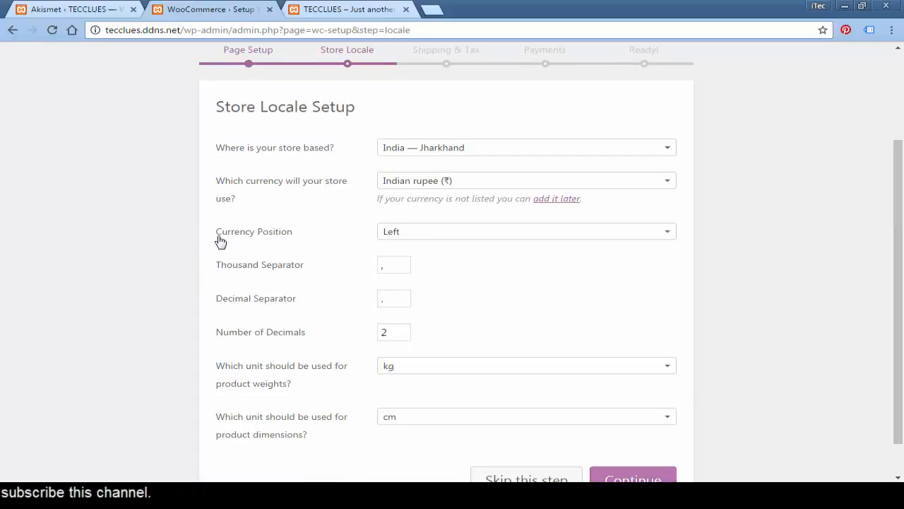
Step: Keep the currency position Left, with the default separators and 2 decimals
{"action": "left_click", "coordinate": [400, 238]}
{"action": "left_click", "coordinate": [401, 238]}
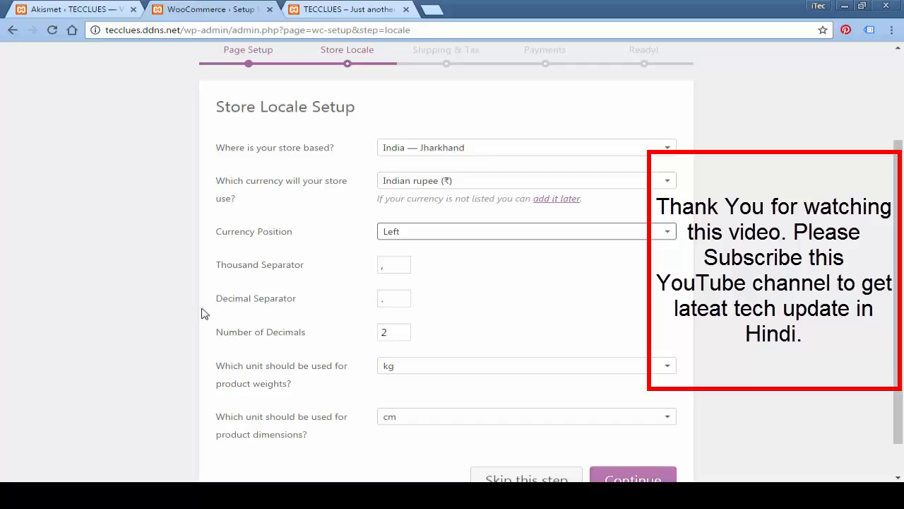
{"action": "double_click", "coordinate": [395, 334]}
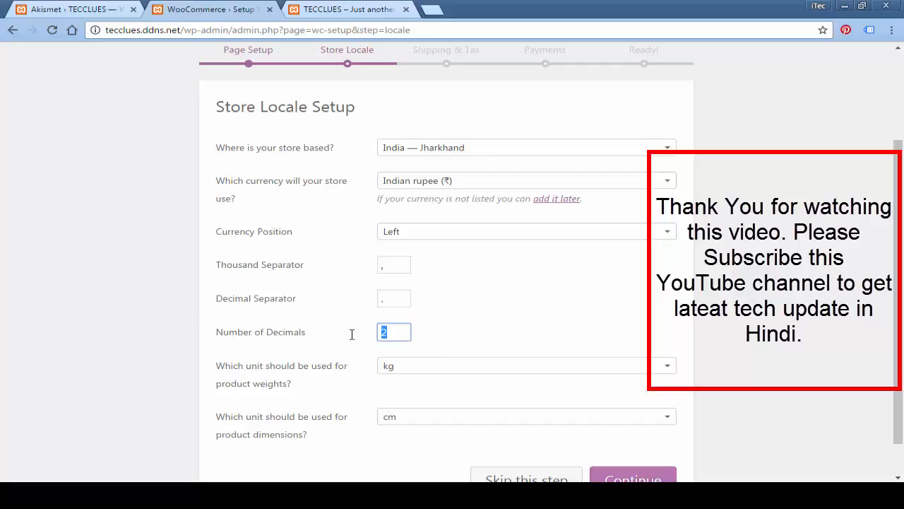
{"action": "left_click", "coordinate": [316, 313]}
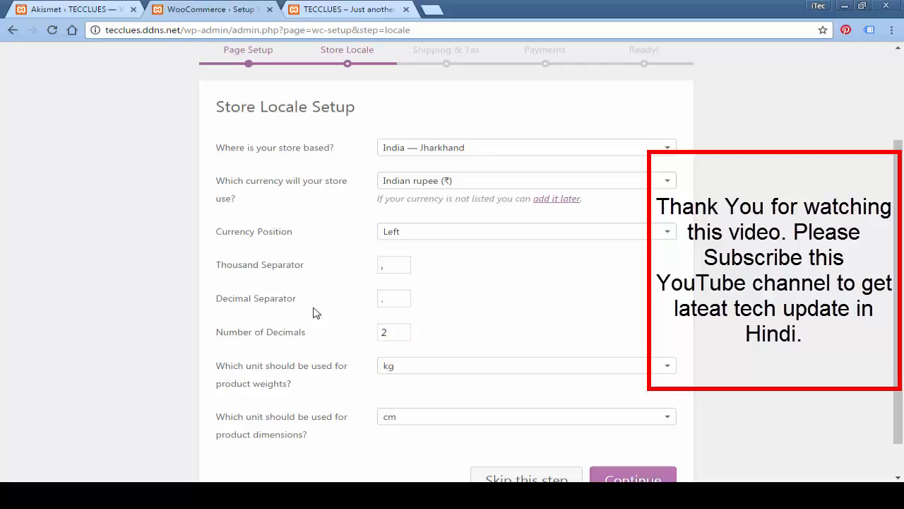
{"action": "left_click", "coordinate": [396, 303]}
{"action": "left_click", "coordinate": [354, 295]}
{"action": "left_click", "coordinate": [385, 267]}
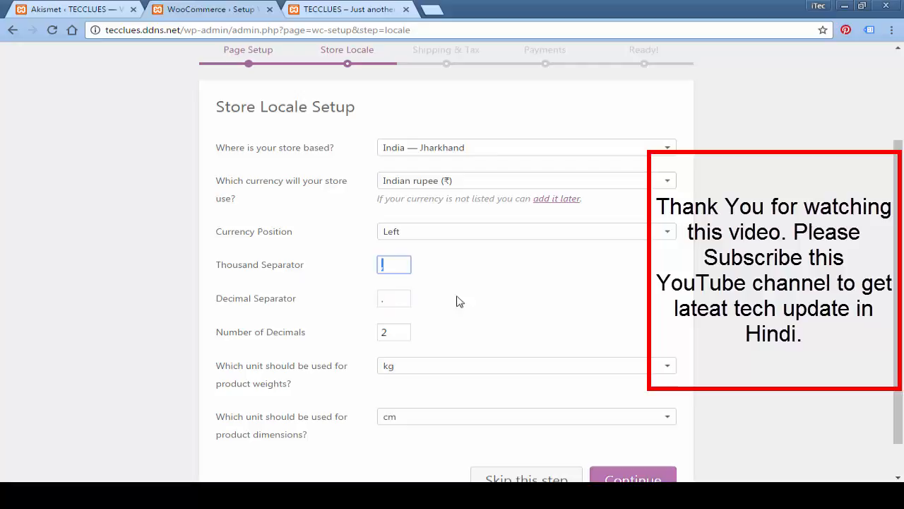
{"action": "left_click", "coordinate": [509, 293]}
{"action": "scroll", "coordinate": [509, 294], "scroll_direction": "down", "scroll_amount": 1}
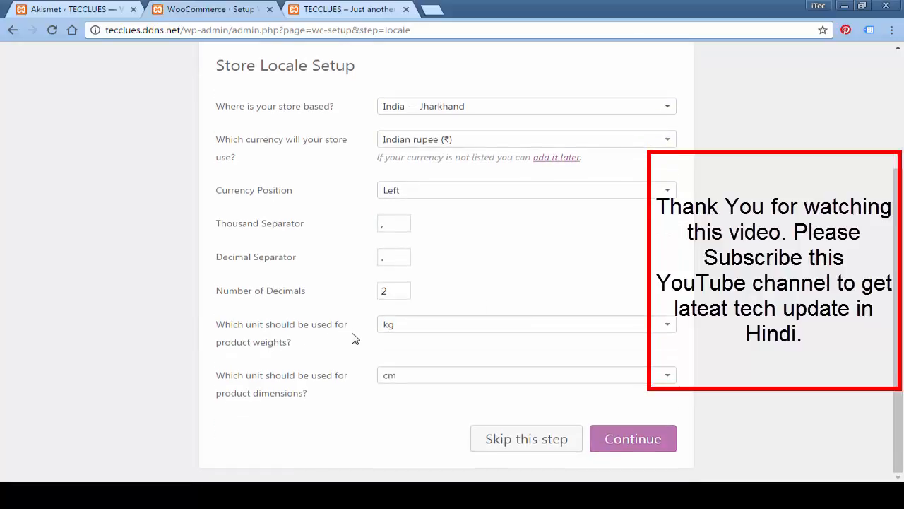
Step: Keep kg for weight and cm for dimensions, then continue to the next step
{"action": "left_click", "coordinate": [224, 342]}
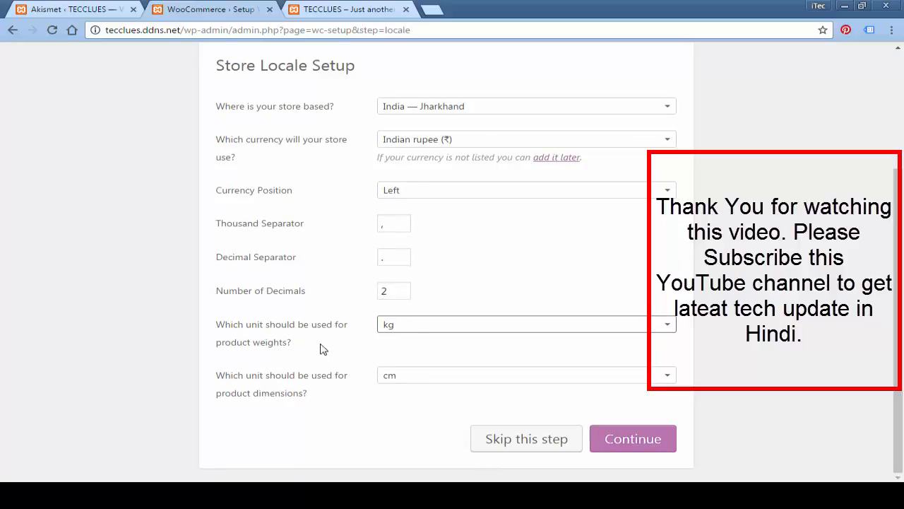
{"action": "left_click", "coordinate": [400, 379]}
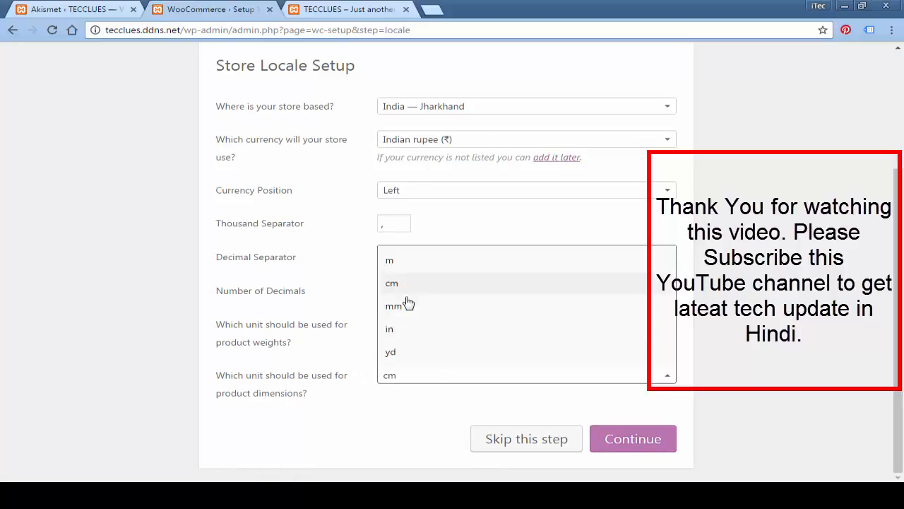
{"action": "left_click", "coordinate": [347, 421]}
{"action": "left_click", "coordinate": [634, 440]}
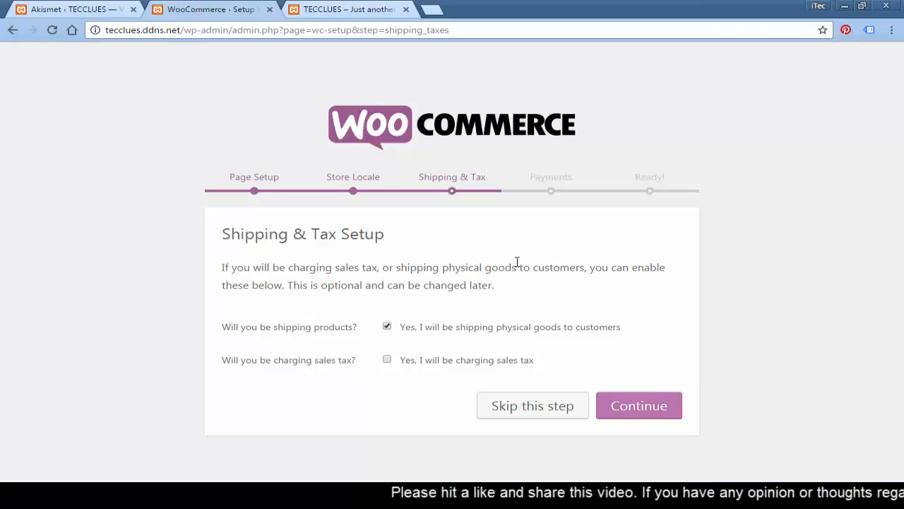
Step: Read the Shipping & Tax Setup options, then skip the step
{"action": "left_click_drag", "start_coordinate": [543, 293], "coordinate": [557, 358]}
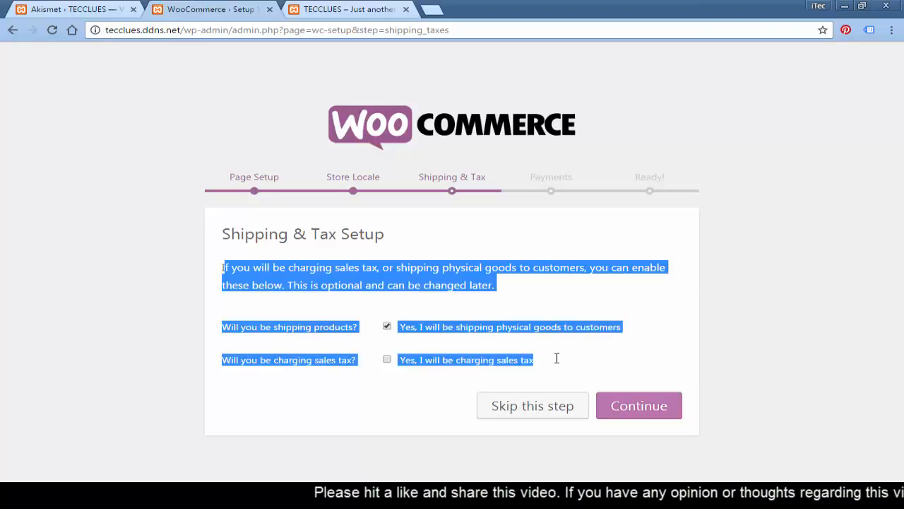
{"action": "left_click", "coordinate": [623, 308]}
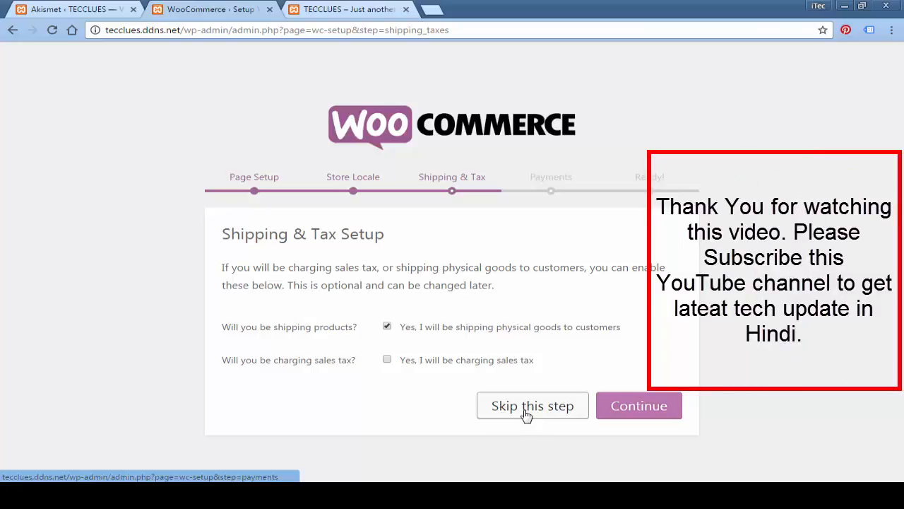
{"action": "left_click", "coordinate": [524, 412]}
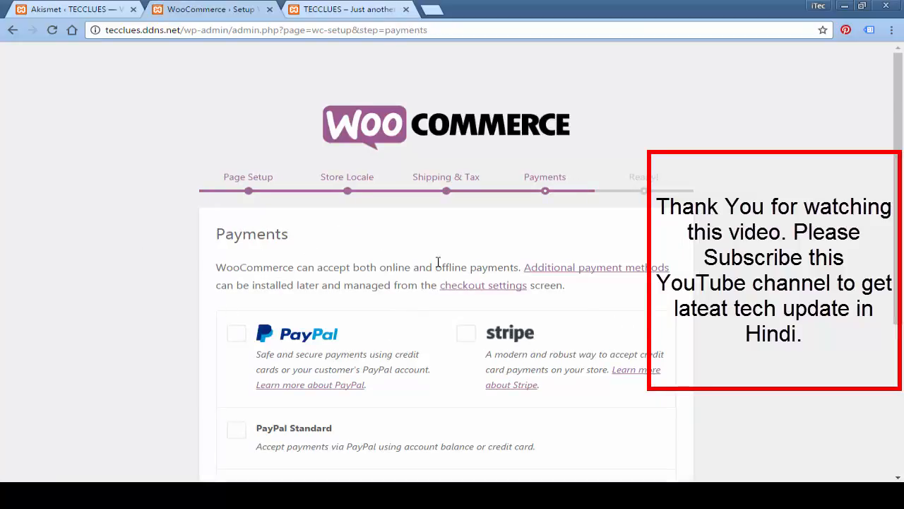
Step: Review the PayPal, Stripe and PayPal Standard gateways without selecting any, then skip Payments
{"action": "scroll", "coordinate": [438, 265], "scroll_direction": "down", "scroll_amount": 4}
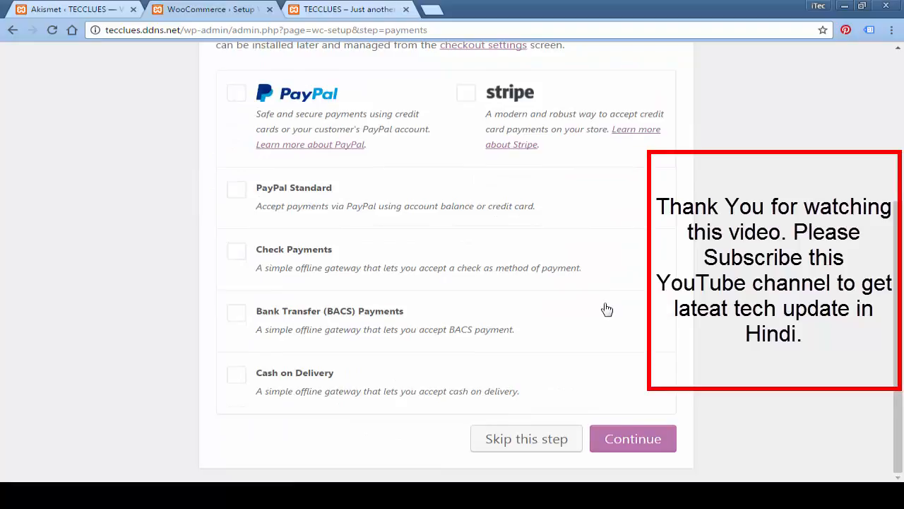
{"action": "scroll", "coordinate": [607, 310], "scroll_direction": "up", "scroll_amount": 2}
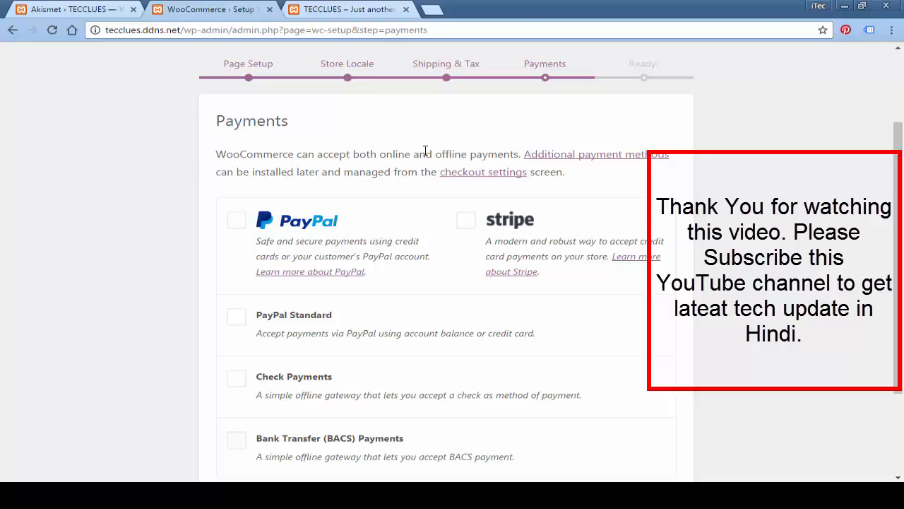
{"action": "scroll", "coordinate": [424, 150], "scroll_direction": "down", "scroll_amount": 1}
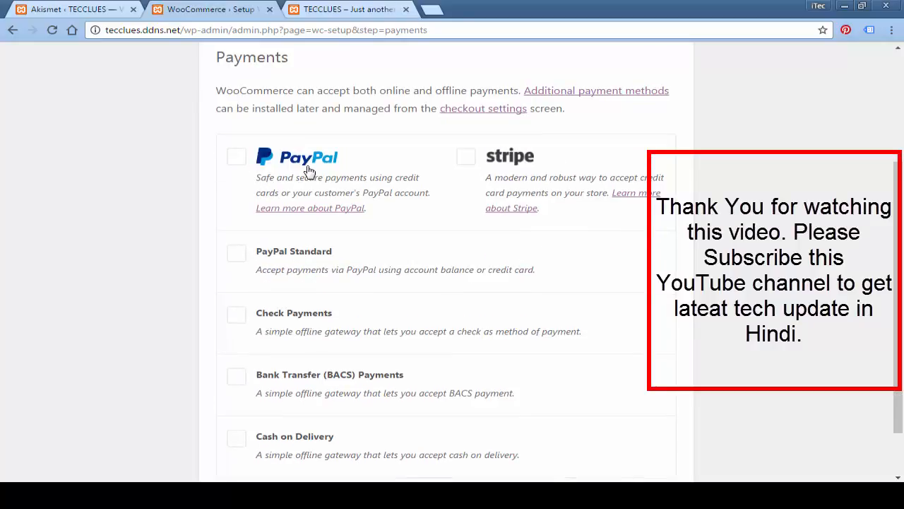
{"action": "scroll", "coordinate": [424, 212], "scroll_direction": "down", "scroll_amount": 1}
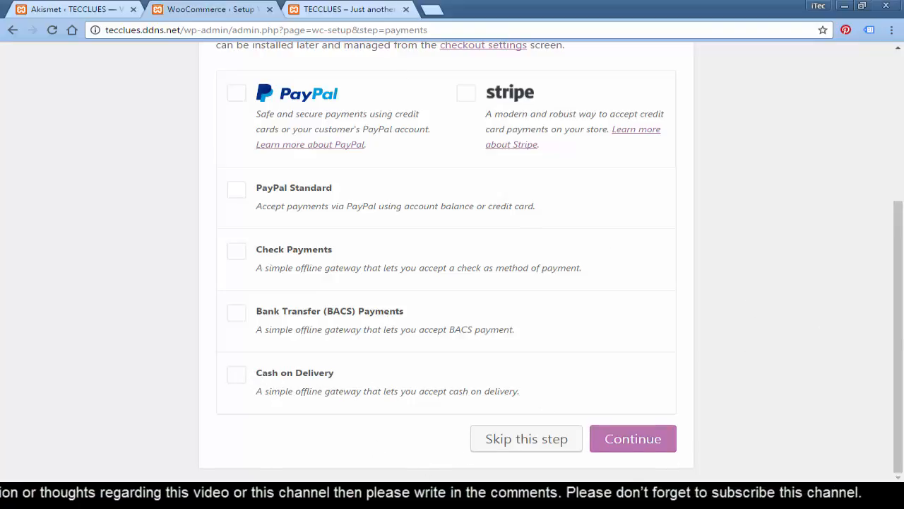
{"action": "left_click", "coordinate": [521, 439]}
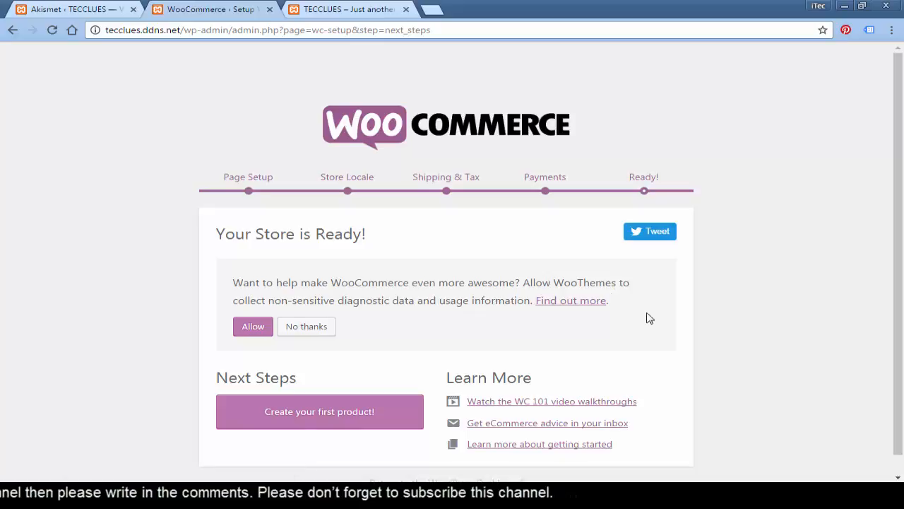
Step: Allow WooCommerce usage-data sharing, then choose 'Create your first product!'
{"action": "scroll", "coordinate": [774, 259], "scroll_direction": "down", "scroll_amount": 1}
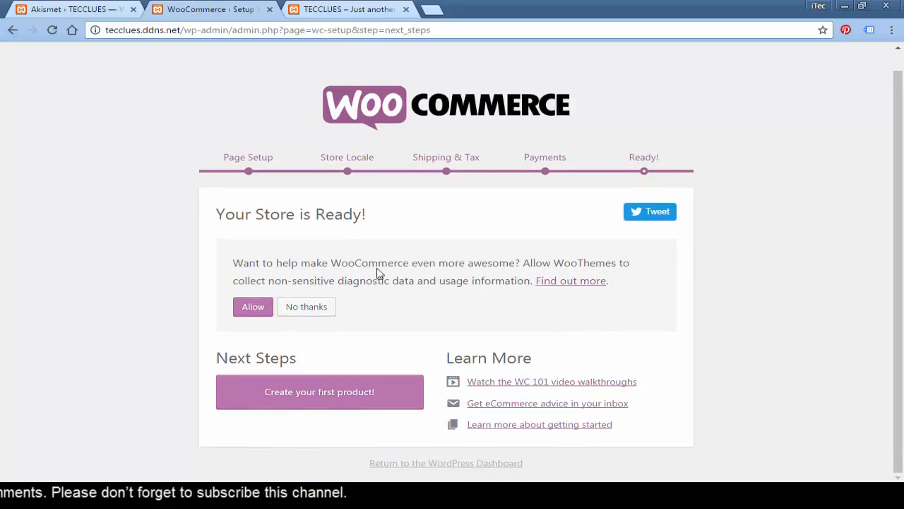
{"action": "left_click_drag", "start_coordinate": [243, 264], "coordinate": [414, 267]}
{"action": "left_click", "coordinate": [416, 315]}
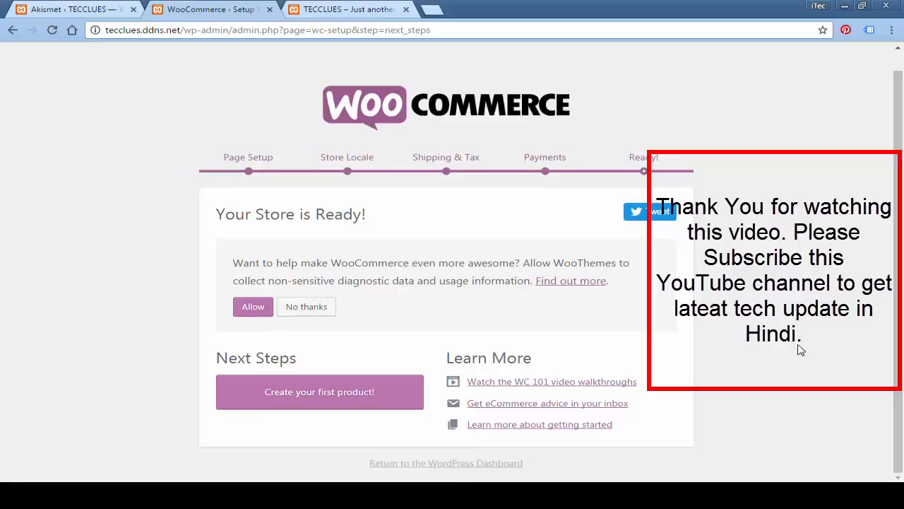
{"action": "key", "text": "Tab"}
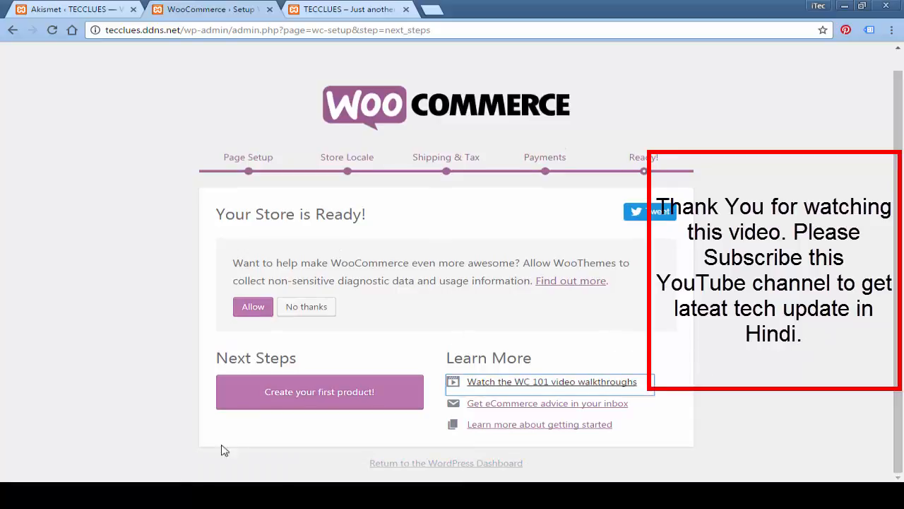
{"action": "left_click", "coordinate": [249, 315]}
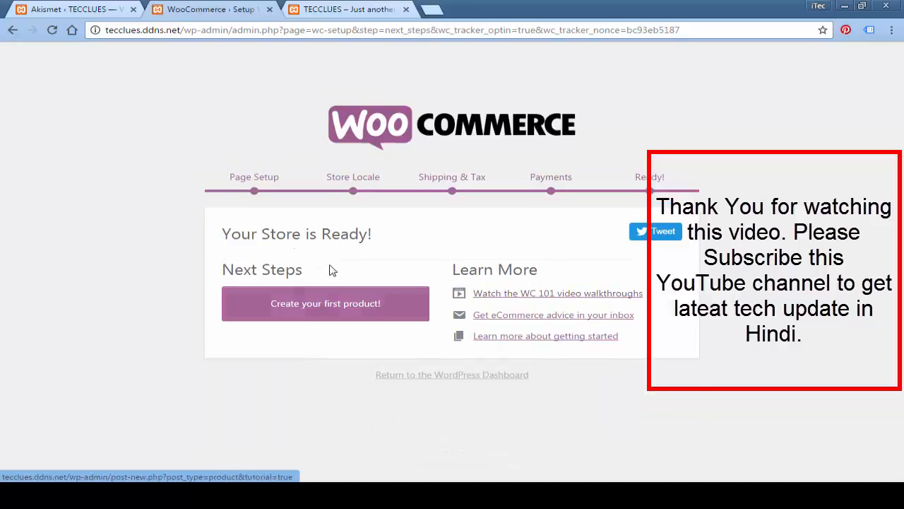
{"action": "left_click", "coordinate": [346, 313]}
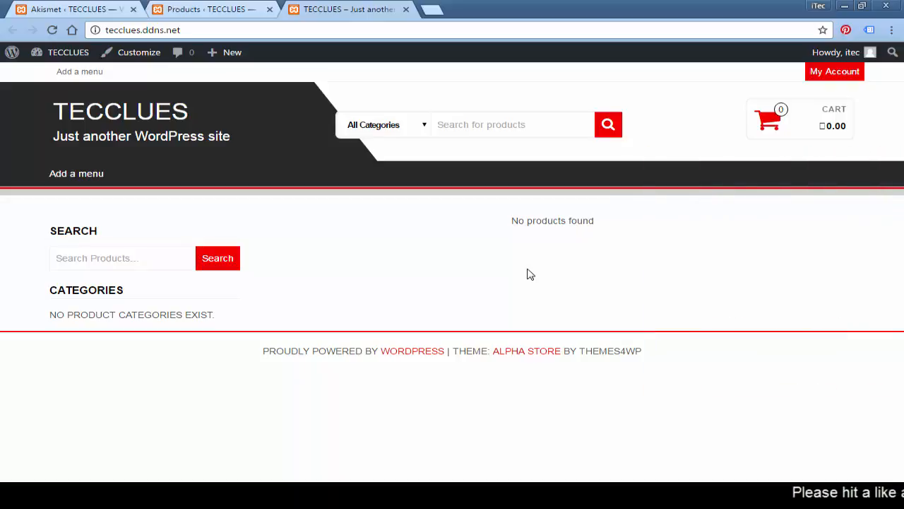
Step: Switch to the 'Products – TECCLUES' tab showing the empty Products page
{"action": "left_click", "coordinate": [212, 10]}
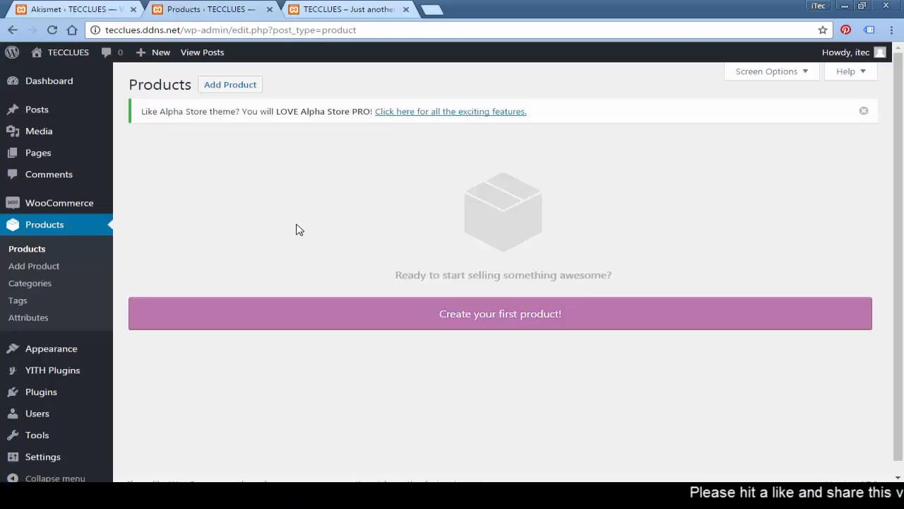
{"action": "left_click", "coordinate": [43, 235]}
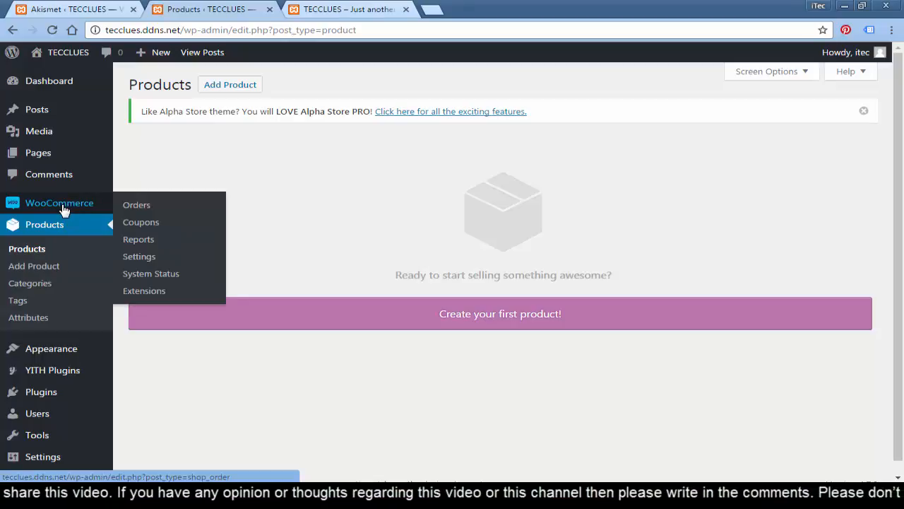
Step: Open the WooCommerce Orders page and reload it to confirm no orders exist yet
{"action": "left_click", "coordinate": [63, 206]}
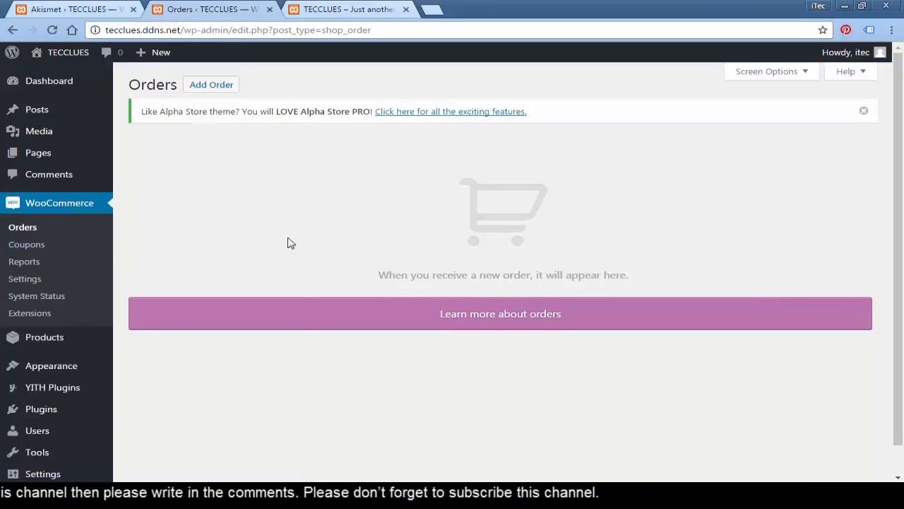
{"action": "left_click", "coordinate": [59, 233]}
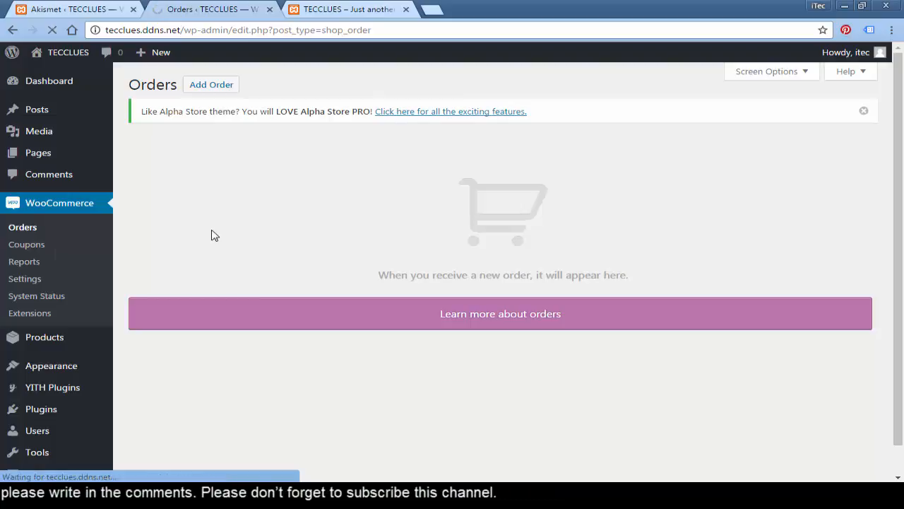